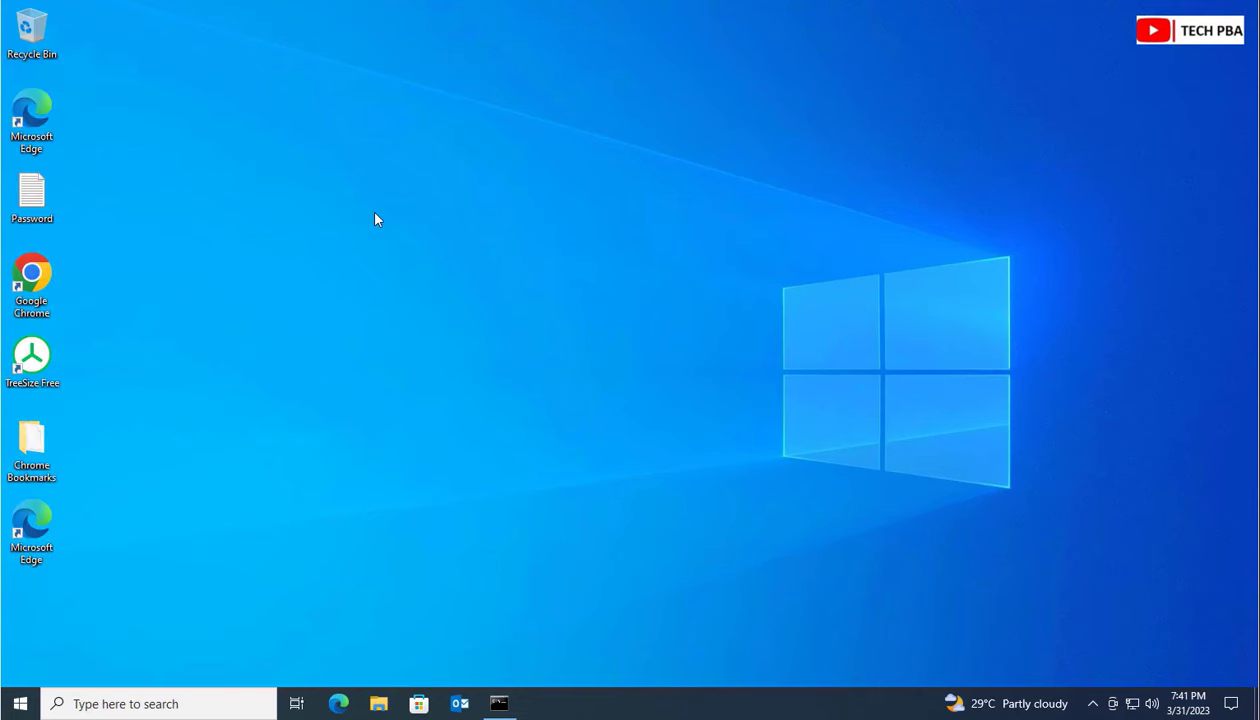
# Refresh the desktop four times from its right-click menu
pyautogui.rightClick(376, 214)
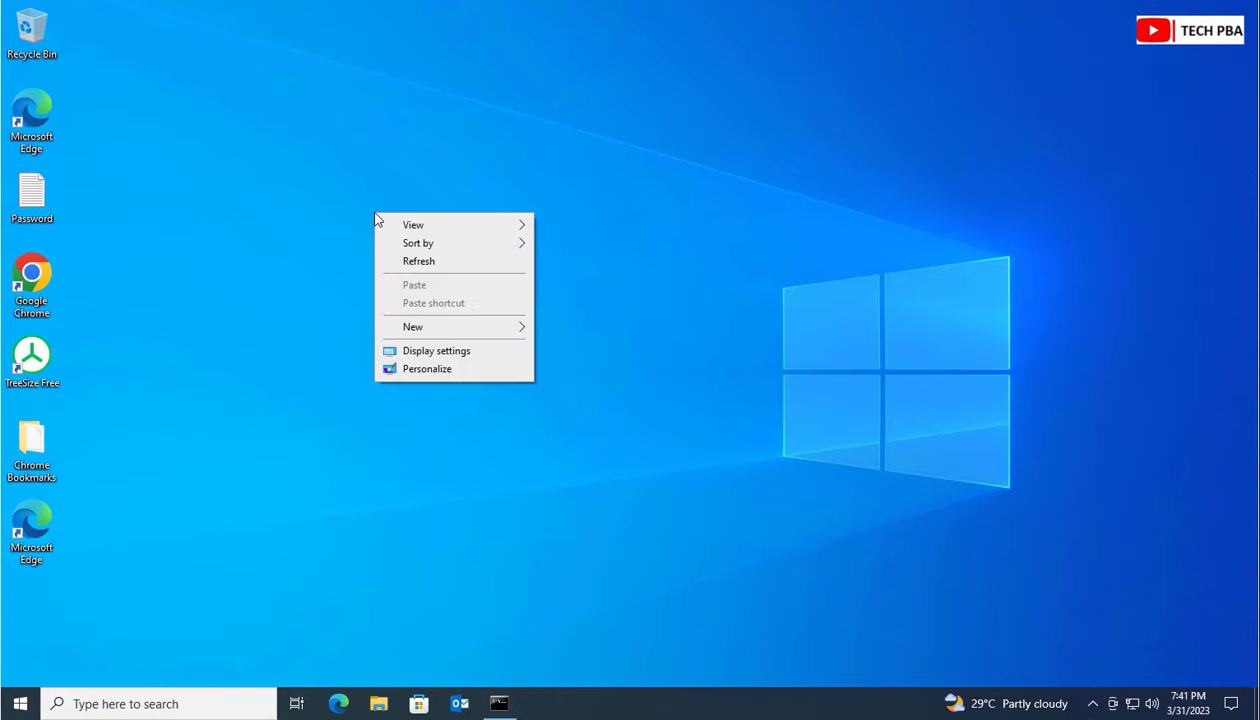
pyautogui.click(429, 265)
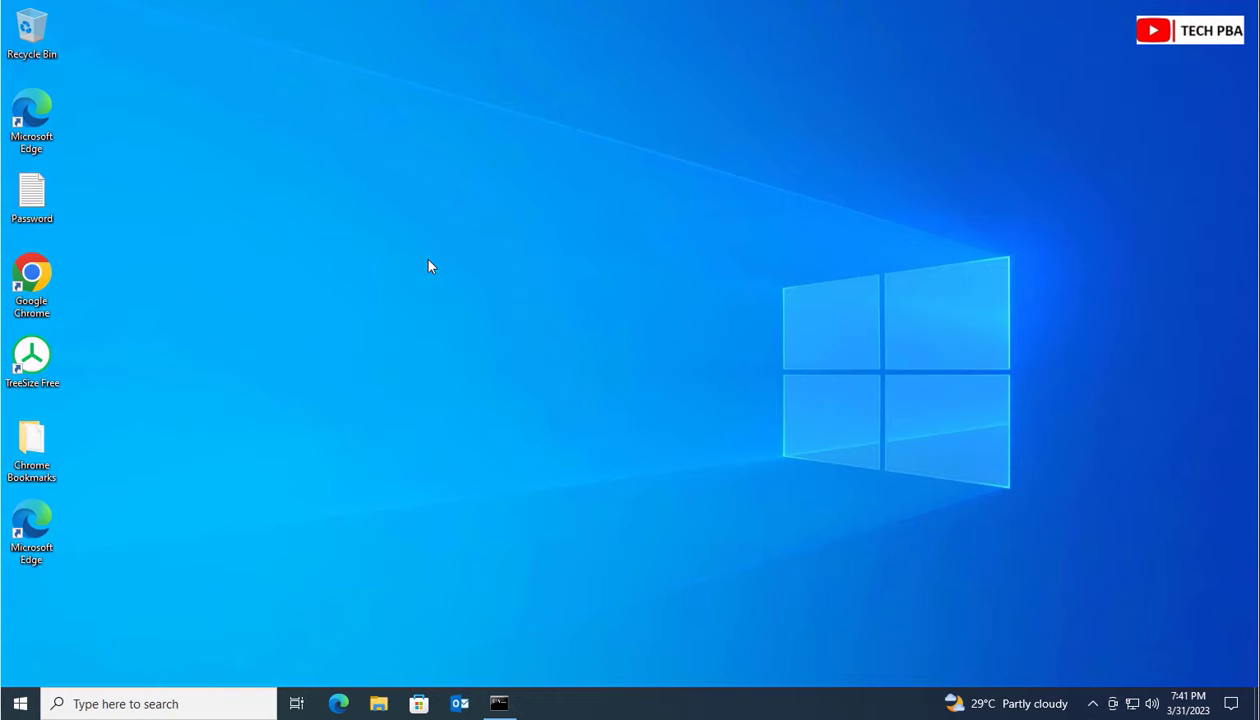
pyautogui.rightClick(257, 157)
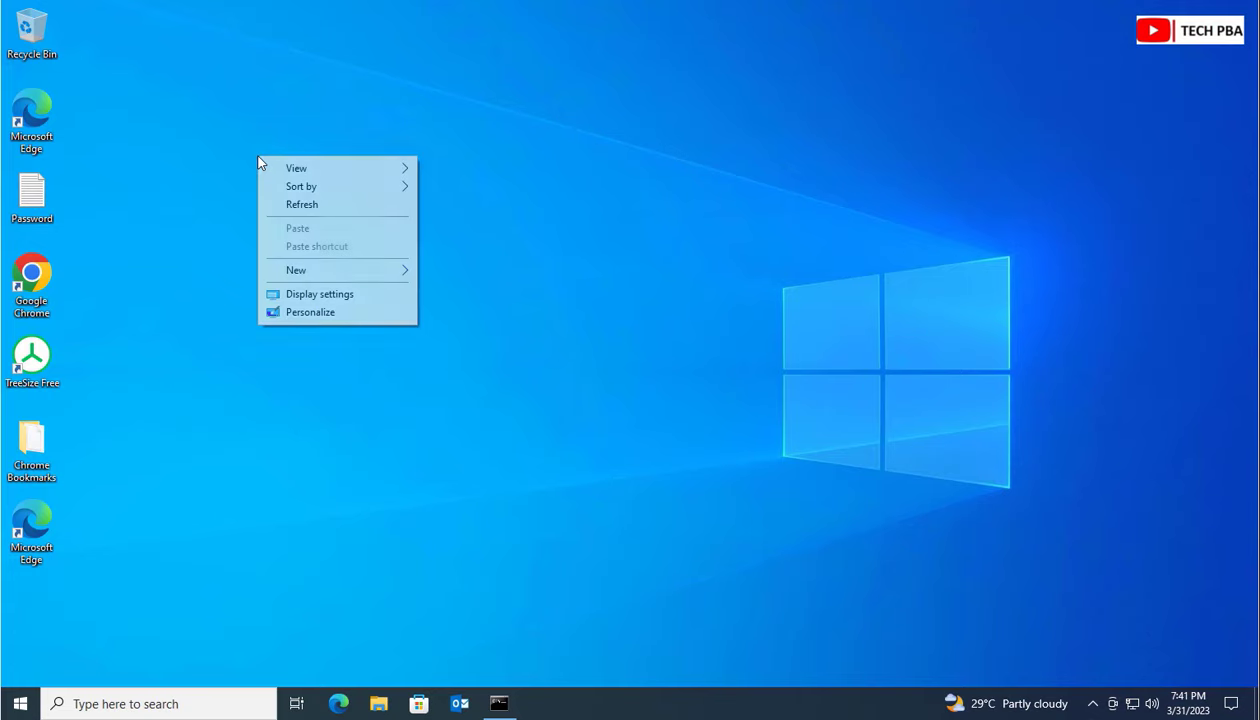
pyautogui.click(318, 212)
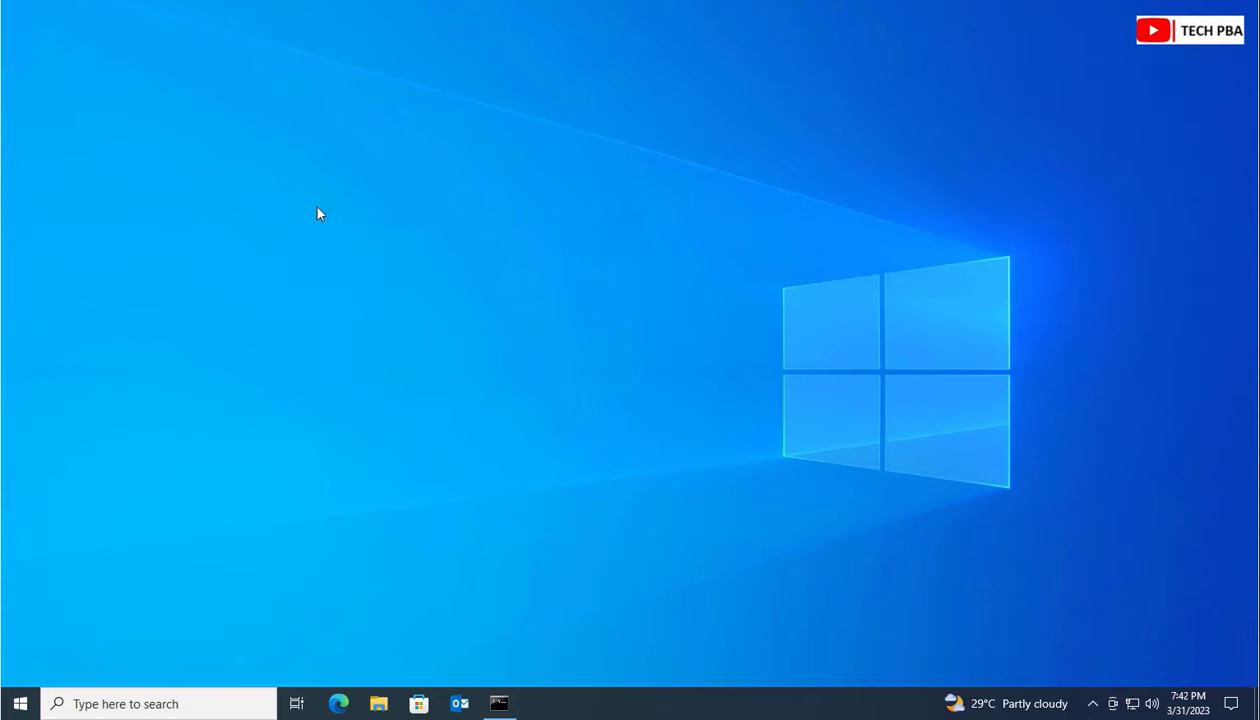
pyautogui.rightClick(312, 170)
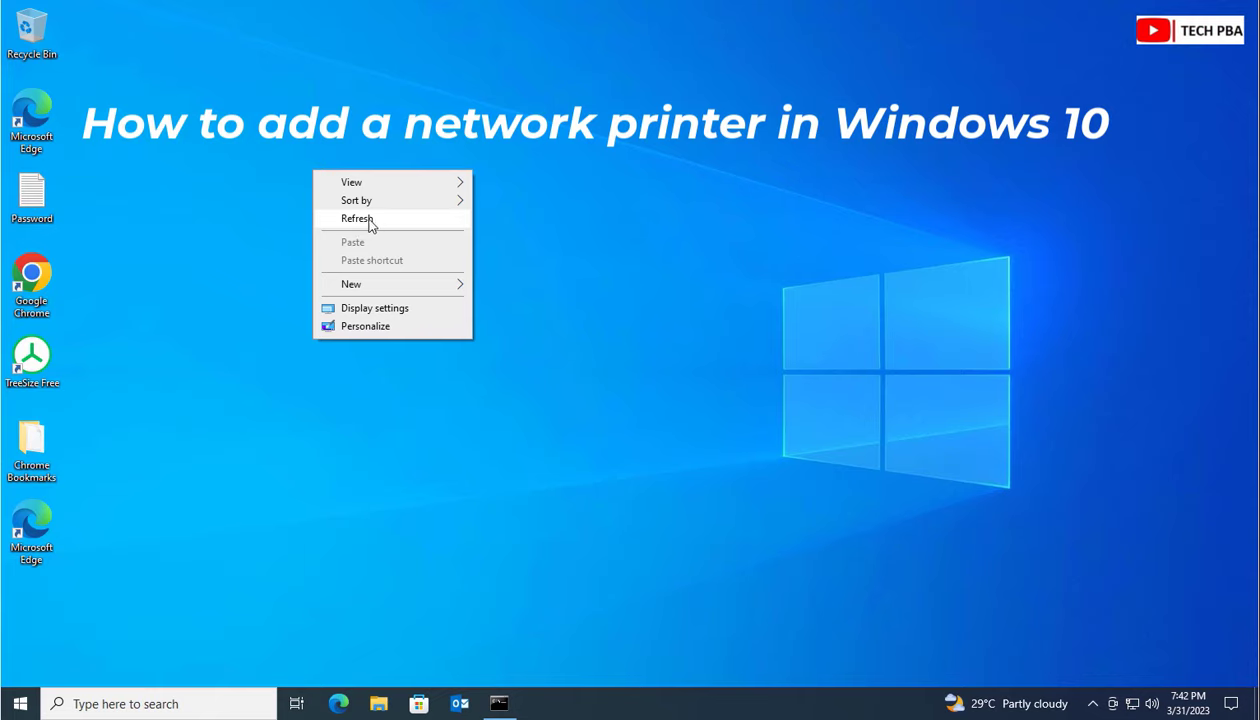
pyautogui.click(369, 220)
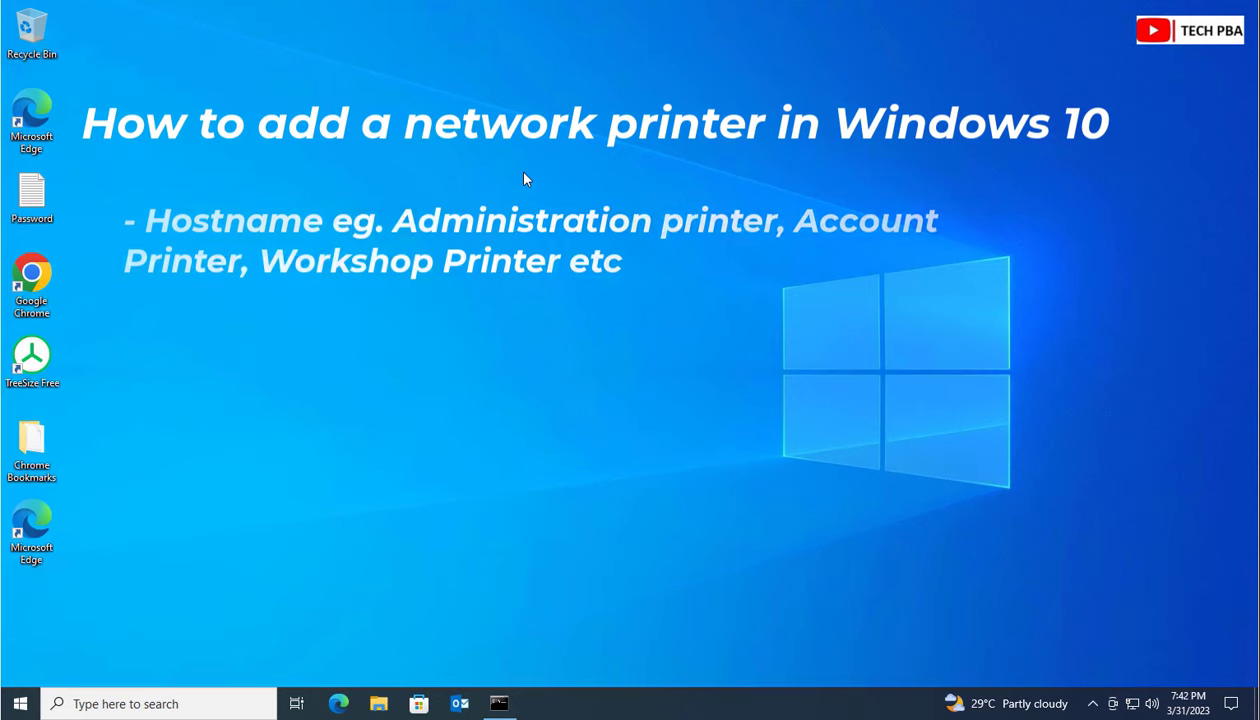
pyautogui.rightClick(363, 253)
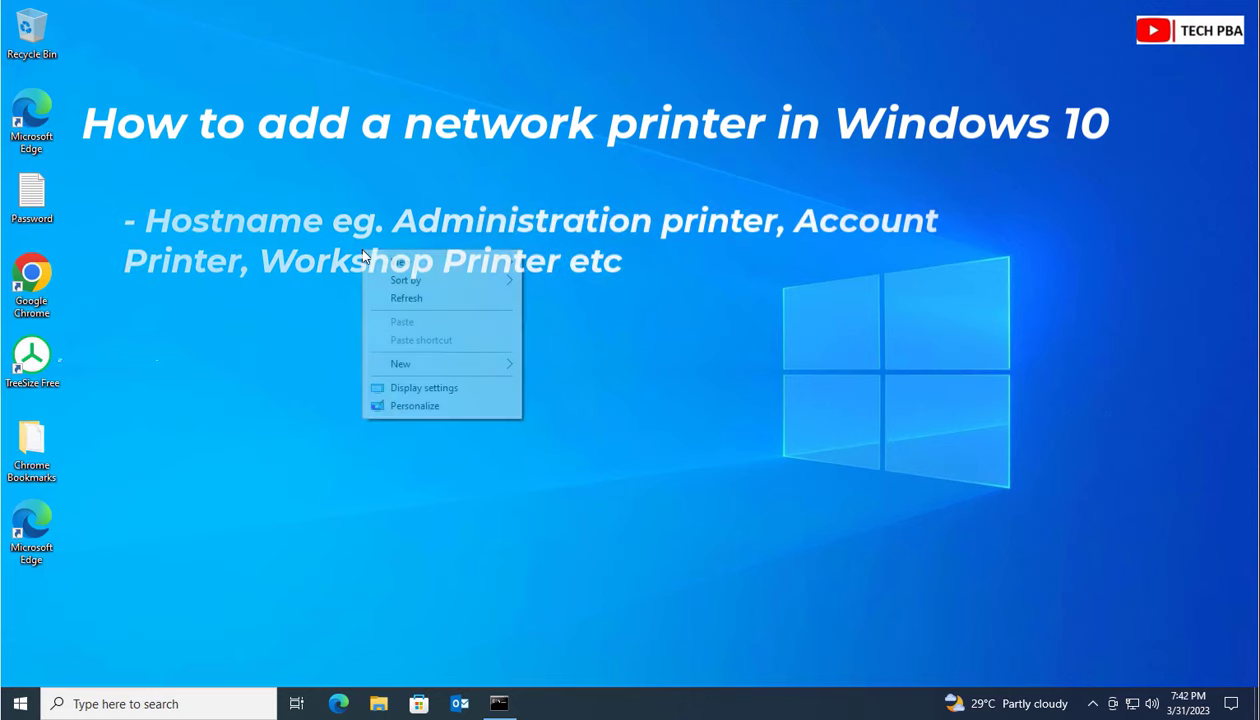
pyautogui.click(410, 298)
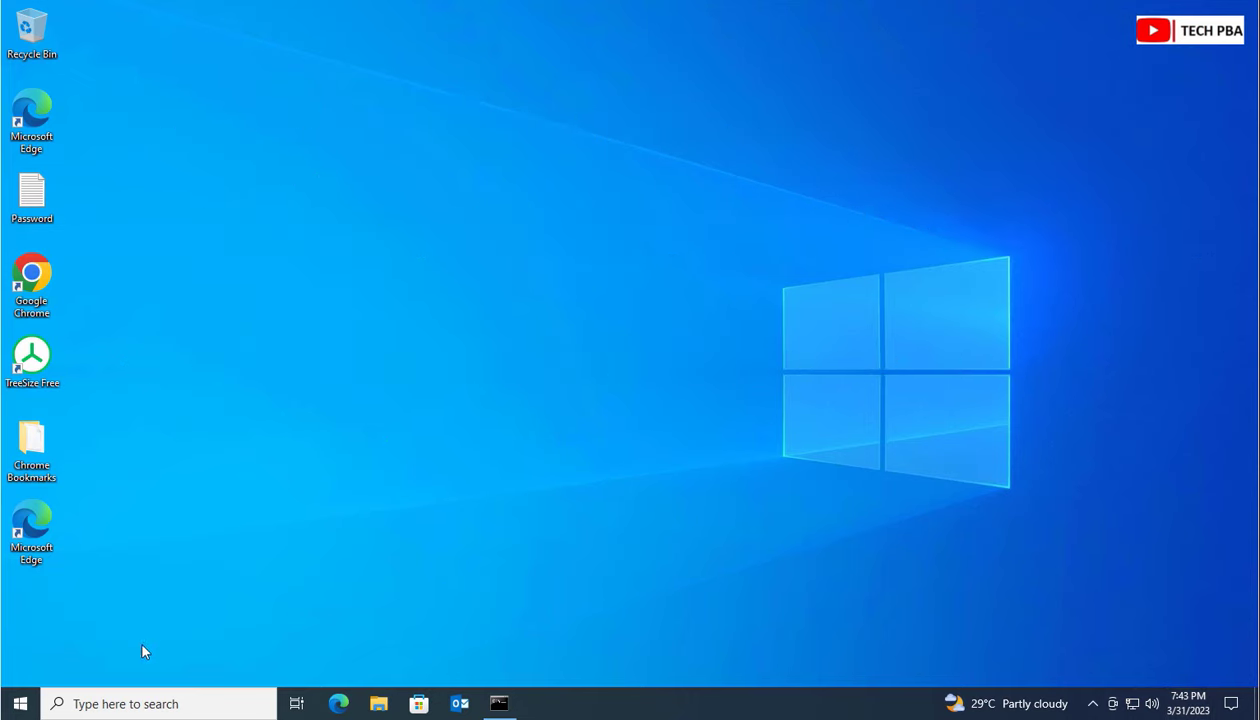
# Search 'control', open Control Panel, and go to View devices and printers
pyautogui.click(102, 704)
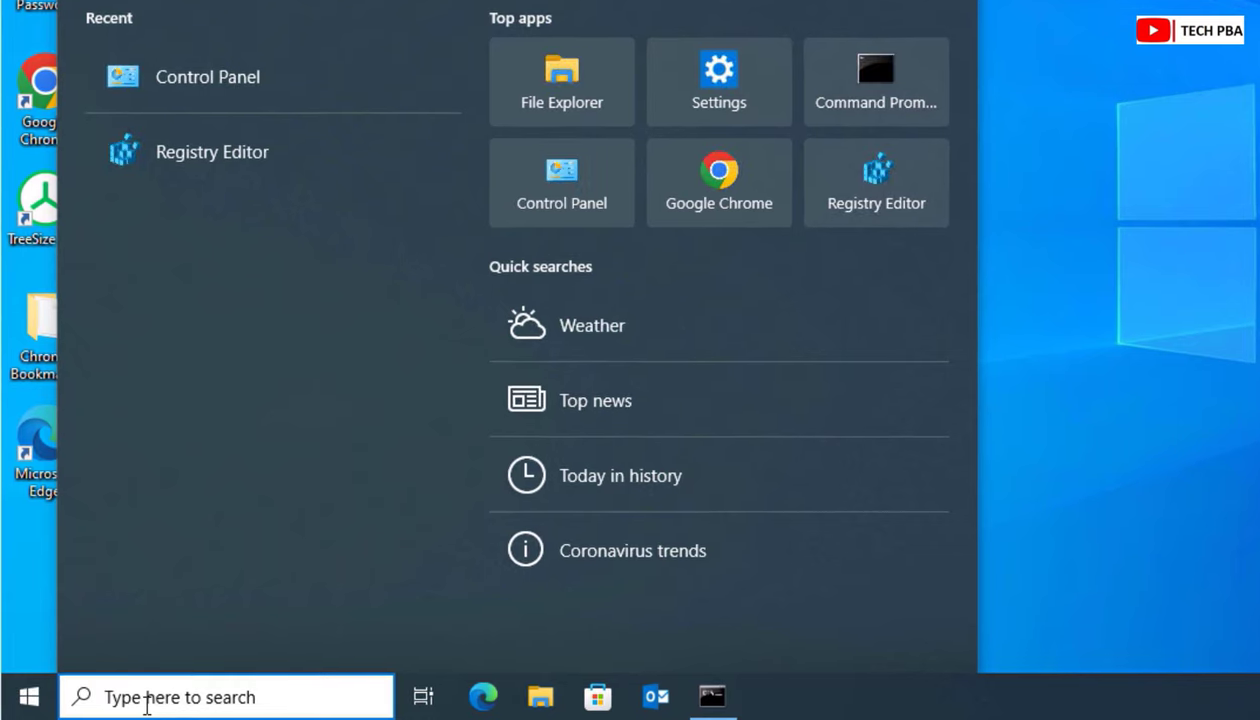
pyautogui.write('control')
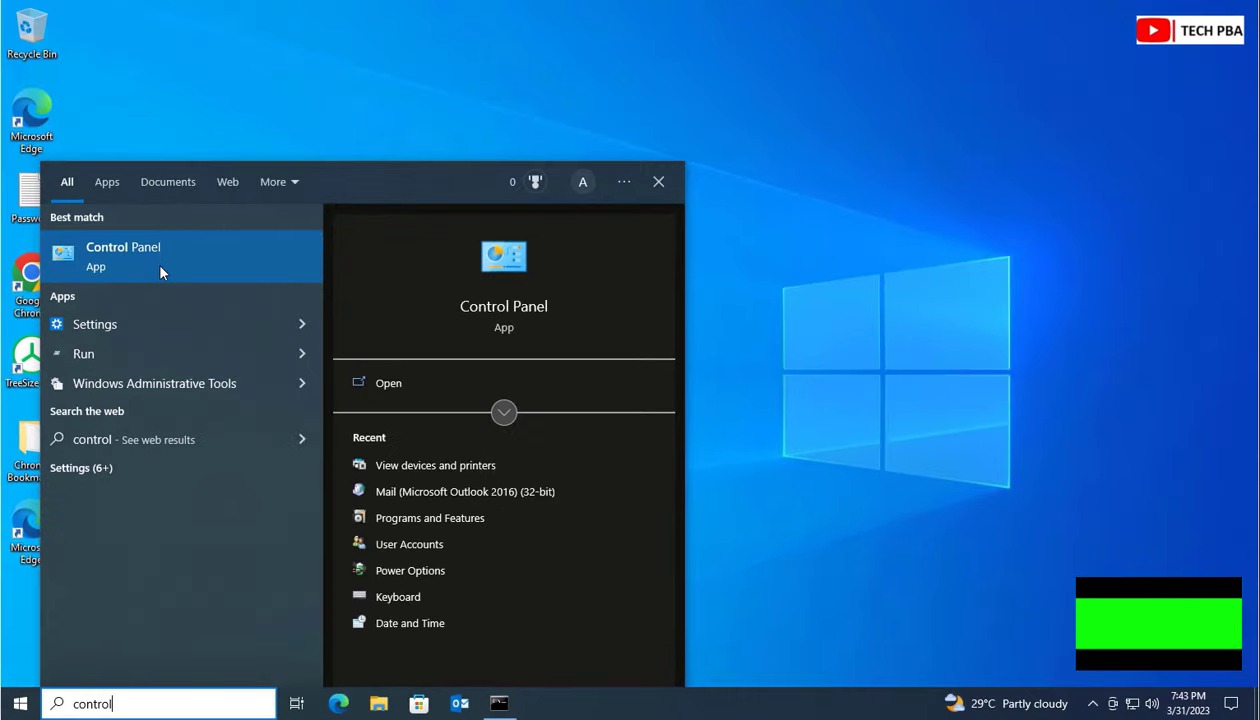
pyautogui.click(160, 270)
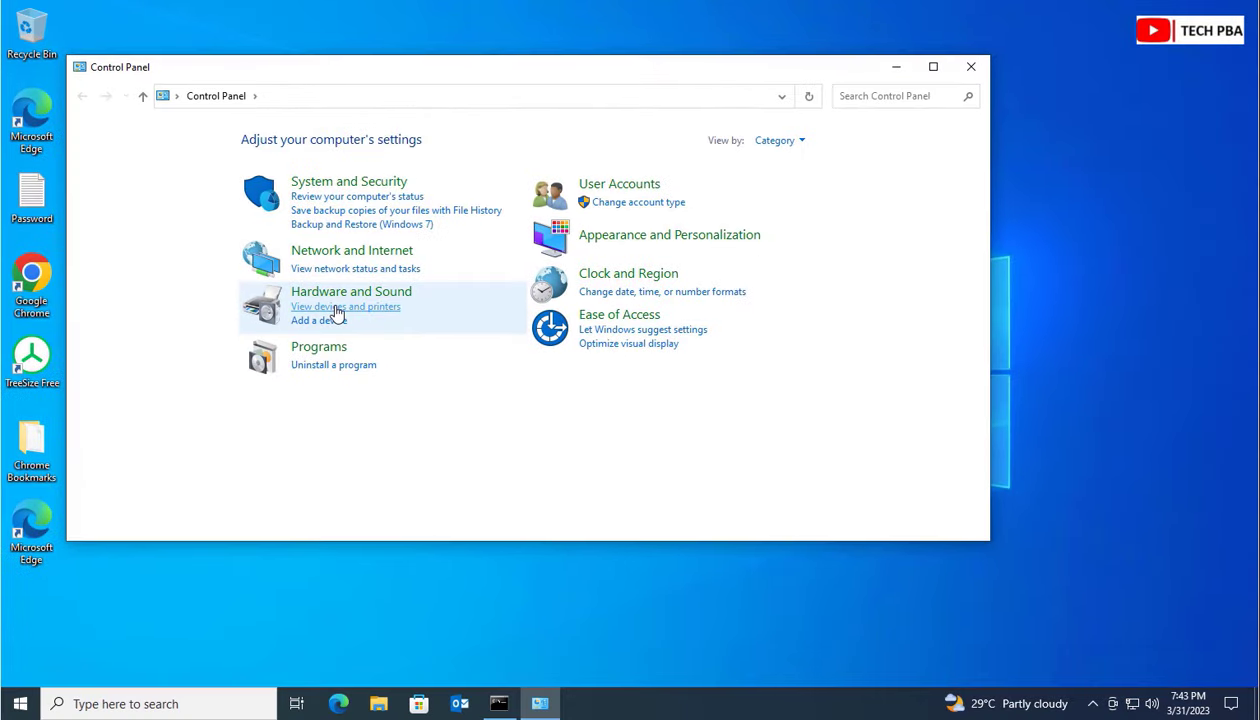
pyautogui.click(512, 470)
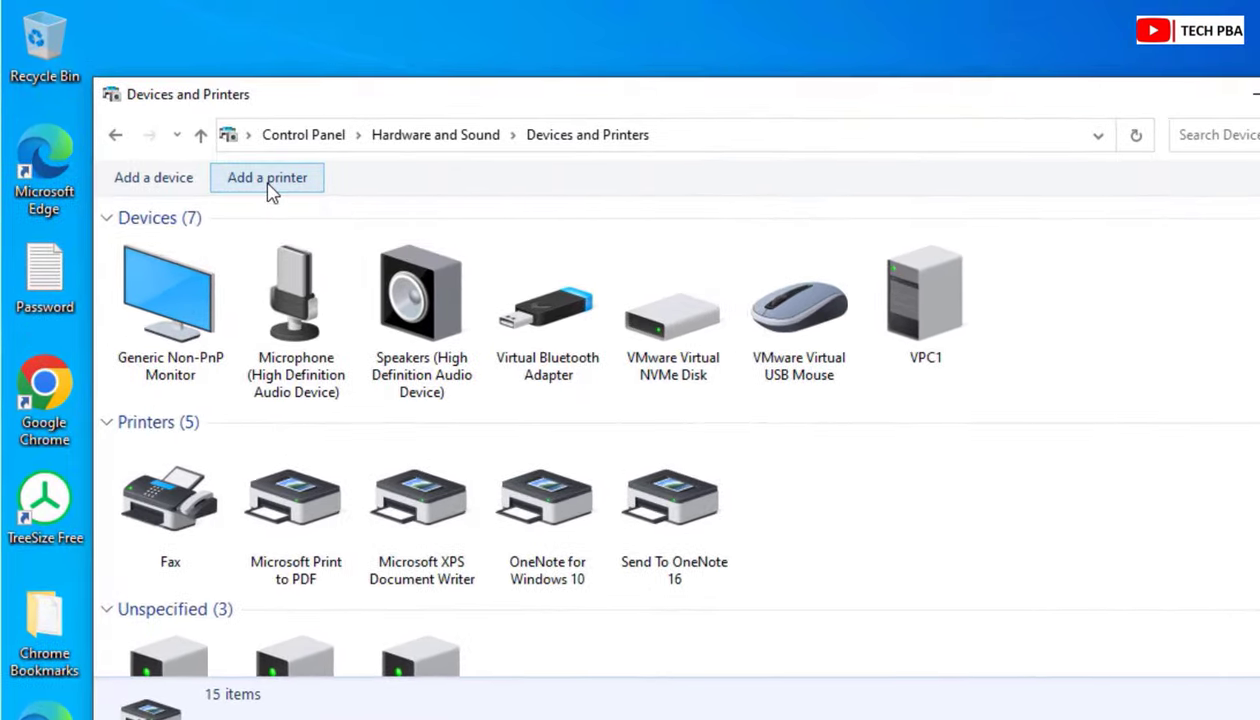
# Launch Add a printer and choose 'The printer that I want isn't listed'
pyautogui.click(268, 184)
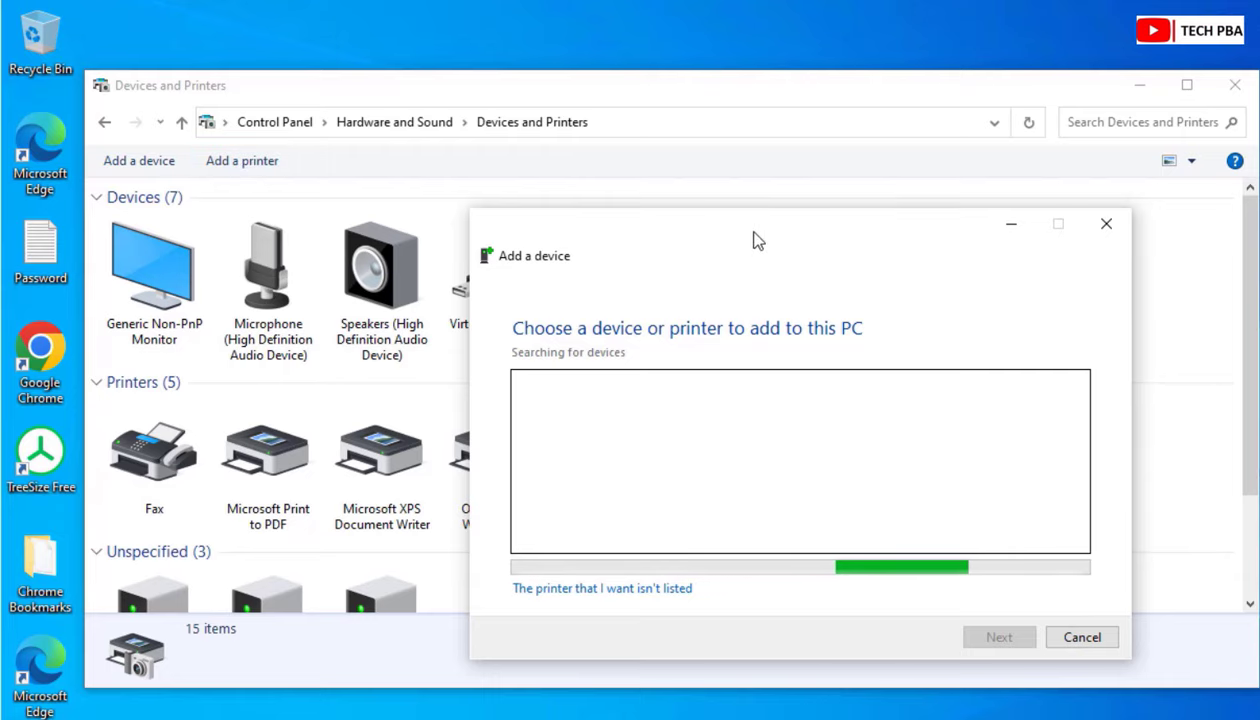
pyautogui.moveTo(756, 240); pyautogui.dragTo(750, 182)
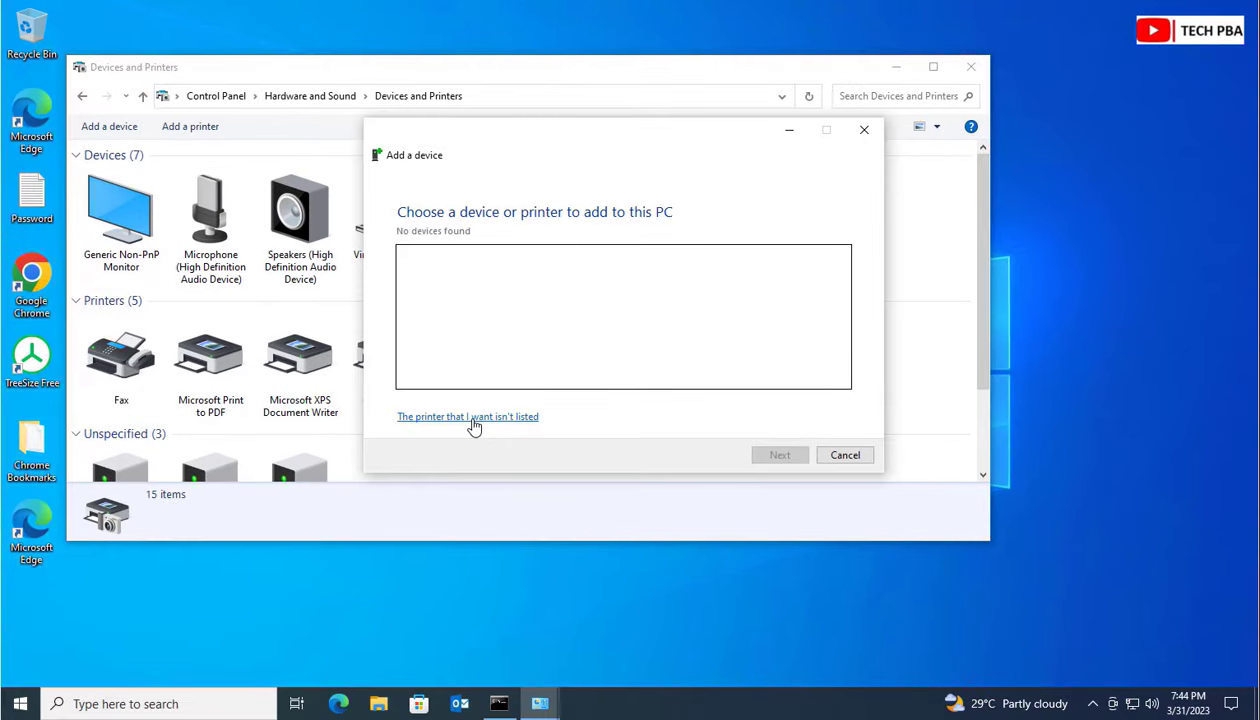
pyautogui.click(474, 418)
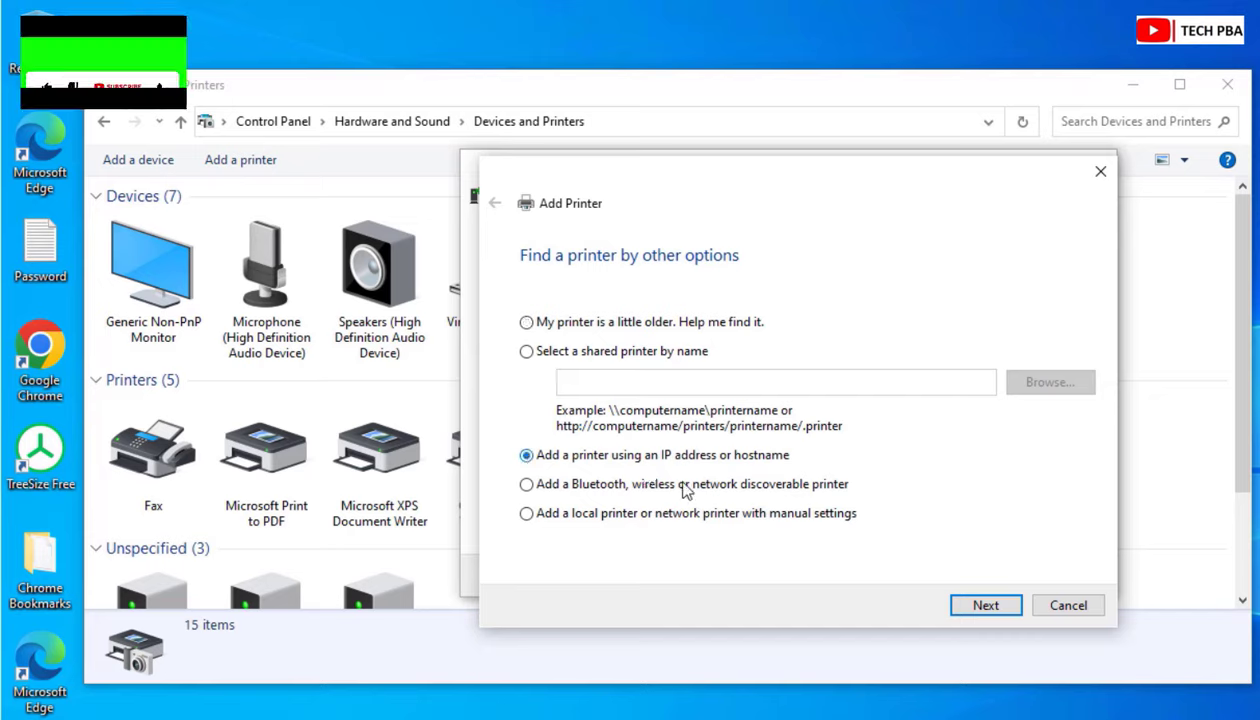
# Enter hostname account_printer and let the wizard install Account_Printer successfully
pyautogui.click(985, 606)
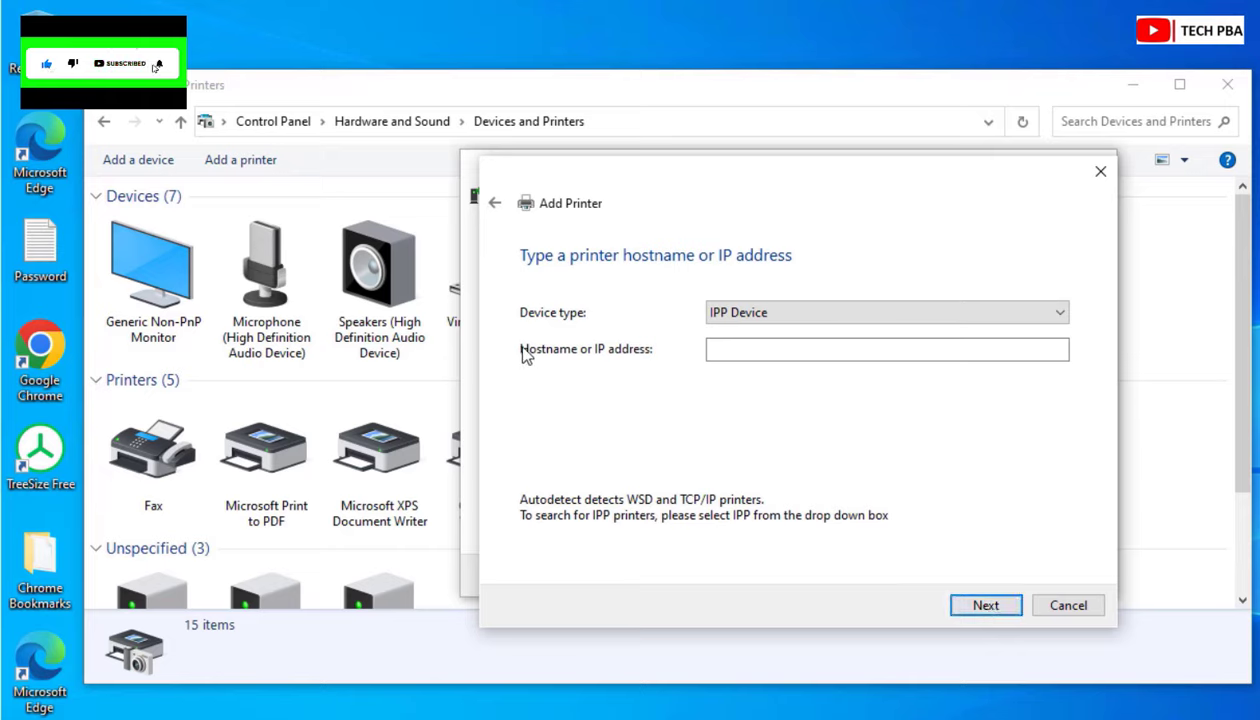
pyautogui.click(754, 349)
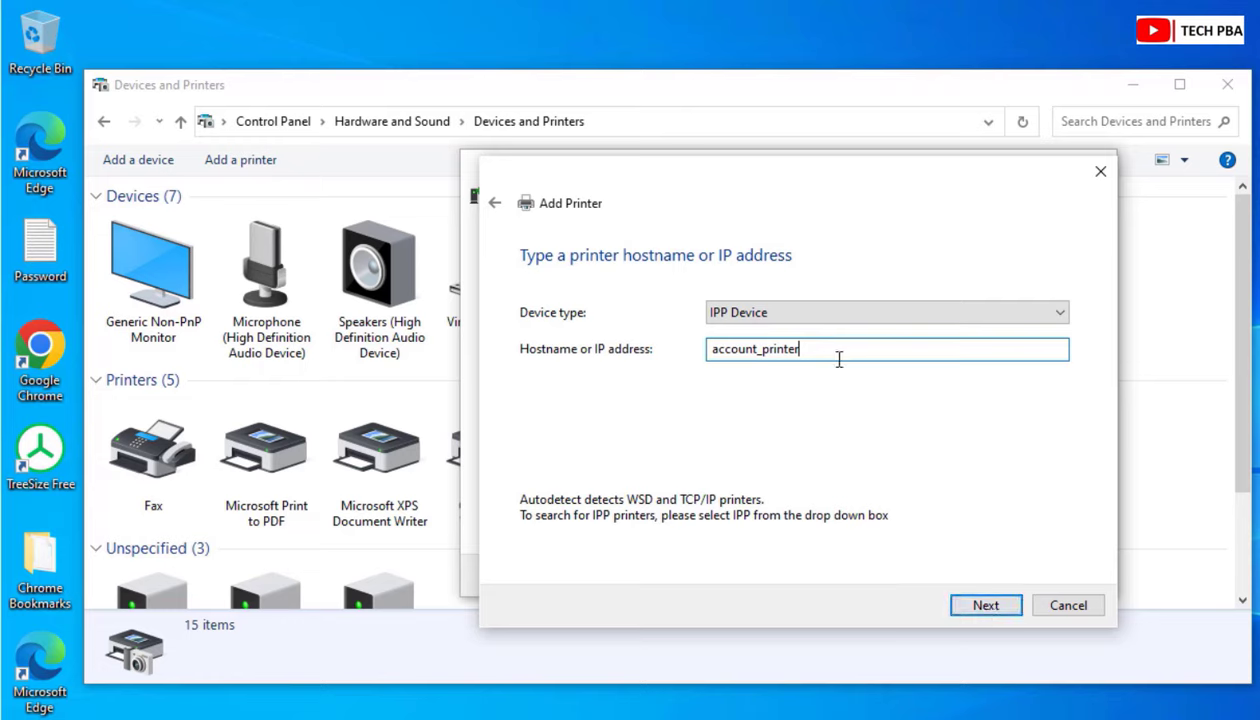
pyautogui.click(983, 606)
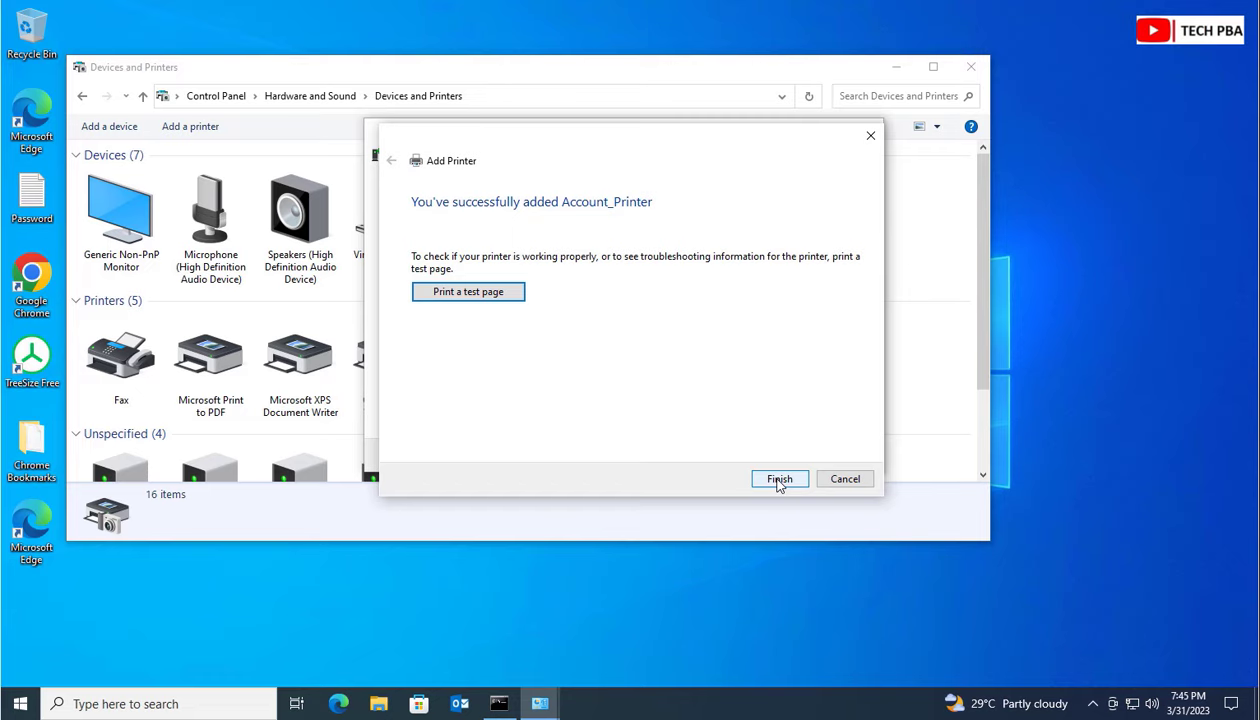
# Finish the wizard and select Account_Printer, showing Microsoft IPP Class Driver and 0 documents queued
pyautogui.click(779, 480)
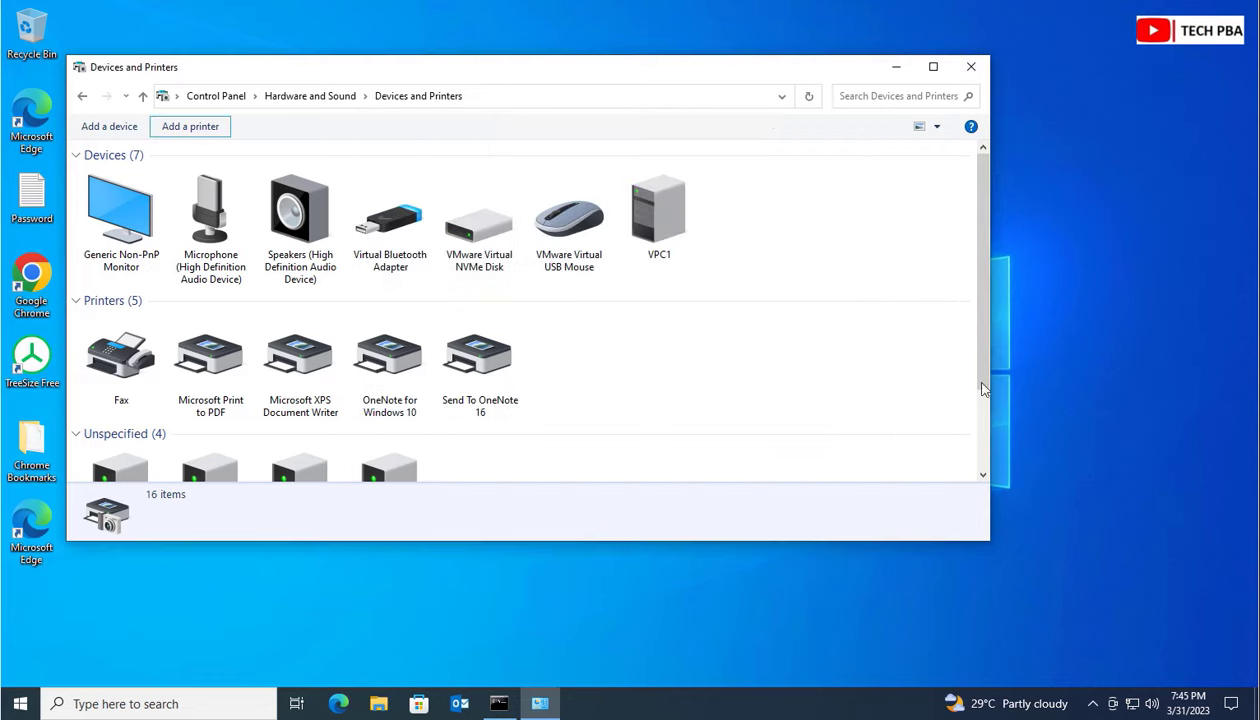
pyautogui.moveTo(979, 376); pyautogui.dragTo(985, 455)
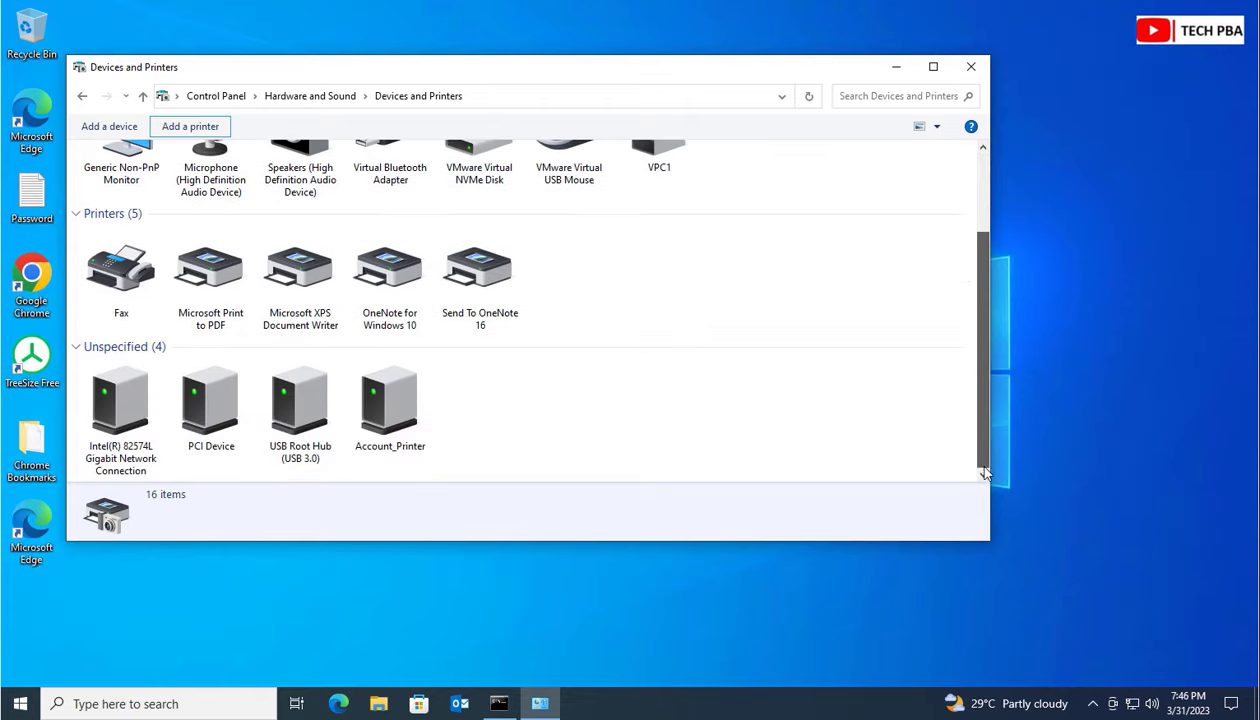
pyautogui.click(390, 413)
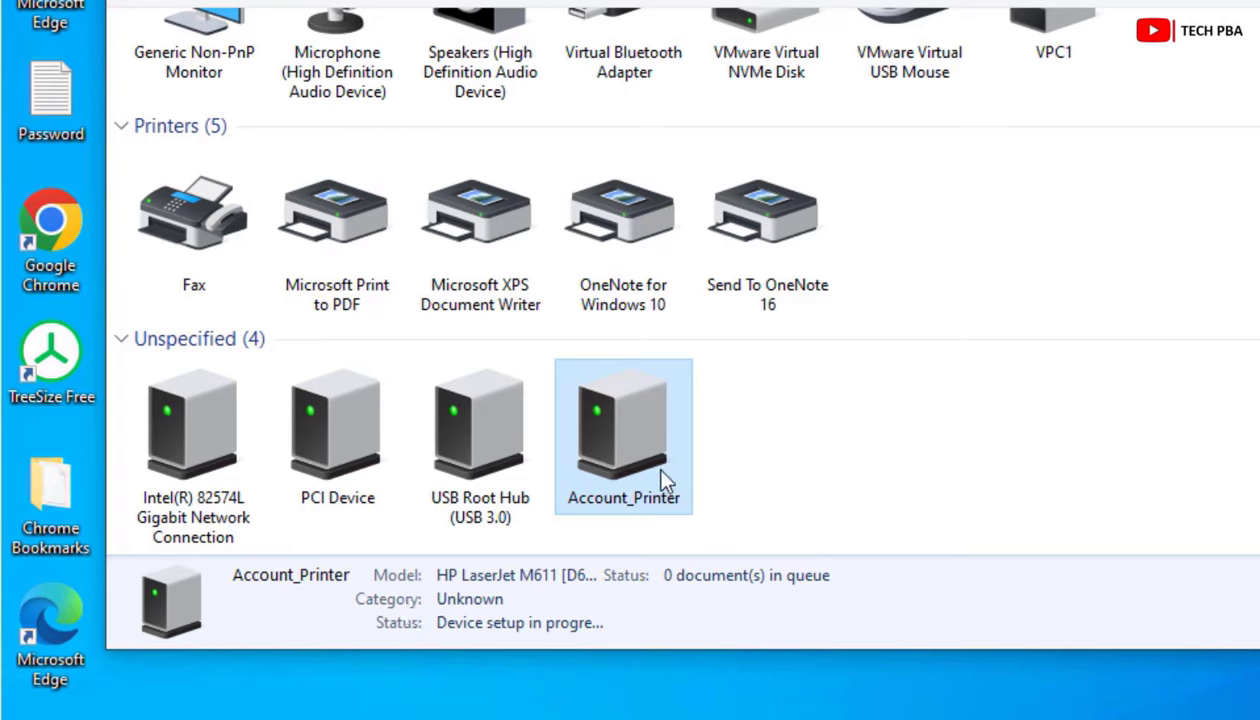
pyautogui.moveTo(662, 474)
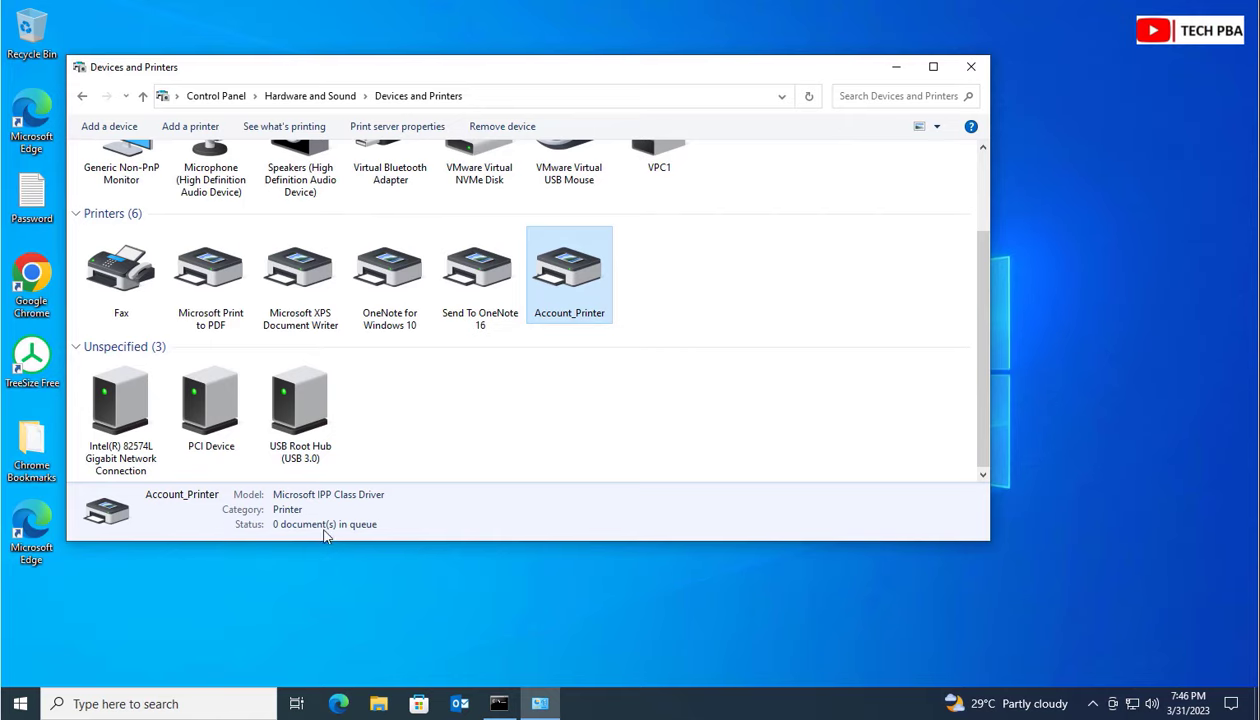
# Restore the Control Panel window from the taskbar, shift it right, and reopen Devices and Printers
pyautogui.moveTo(538, 702)
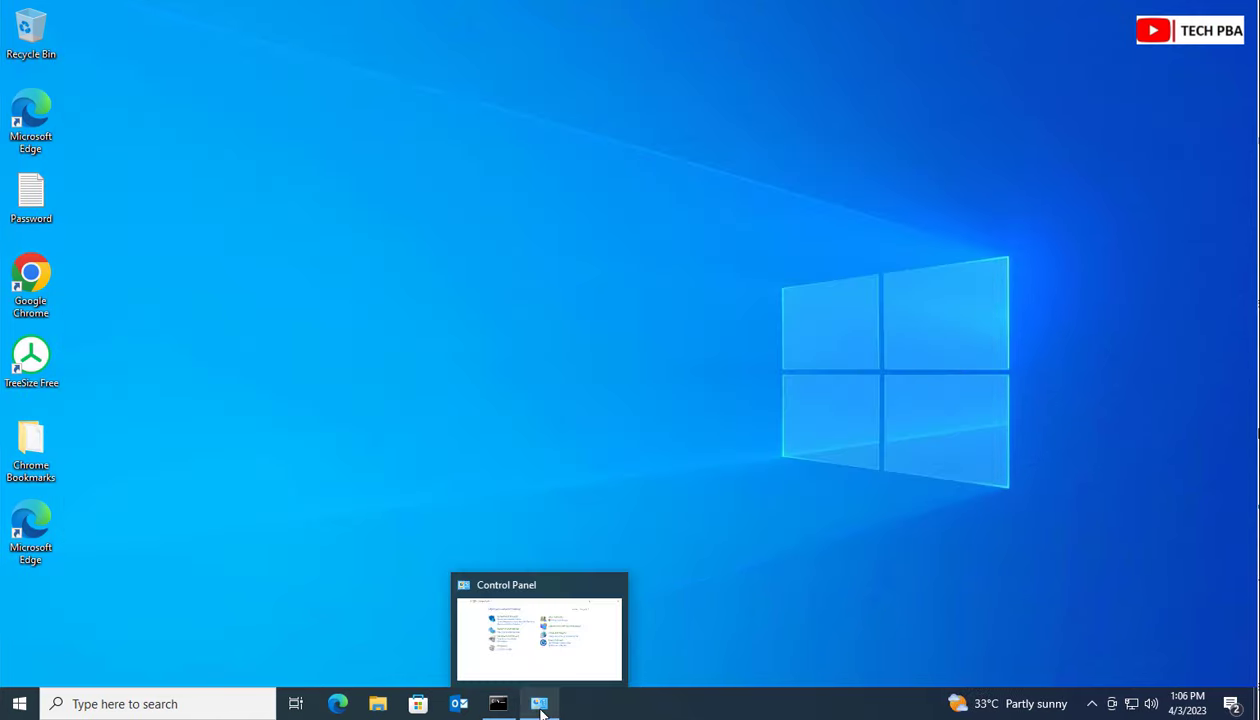
pyautogui.moveTo(520, 645)
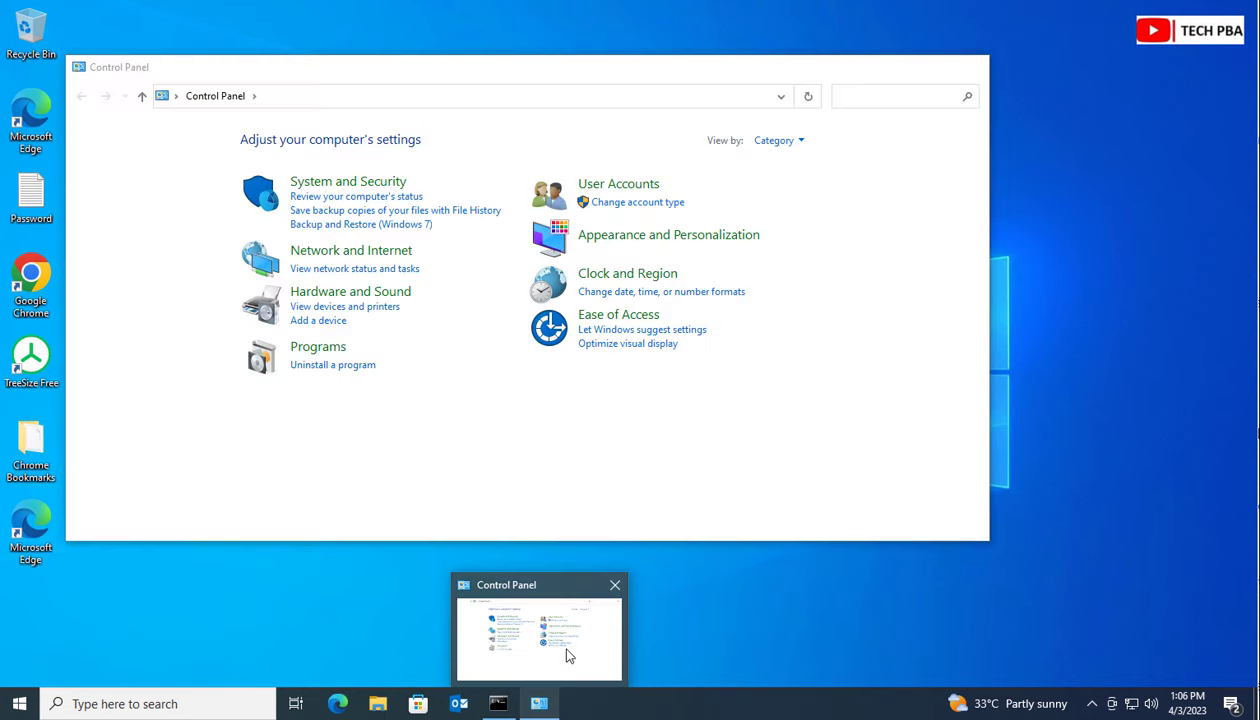
pyautogui.click(577, 652)
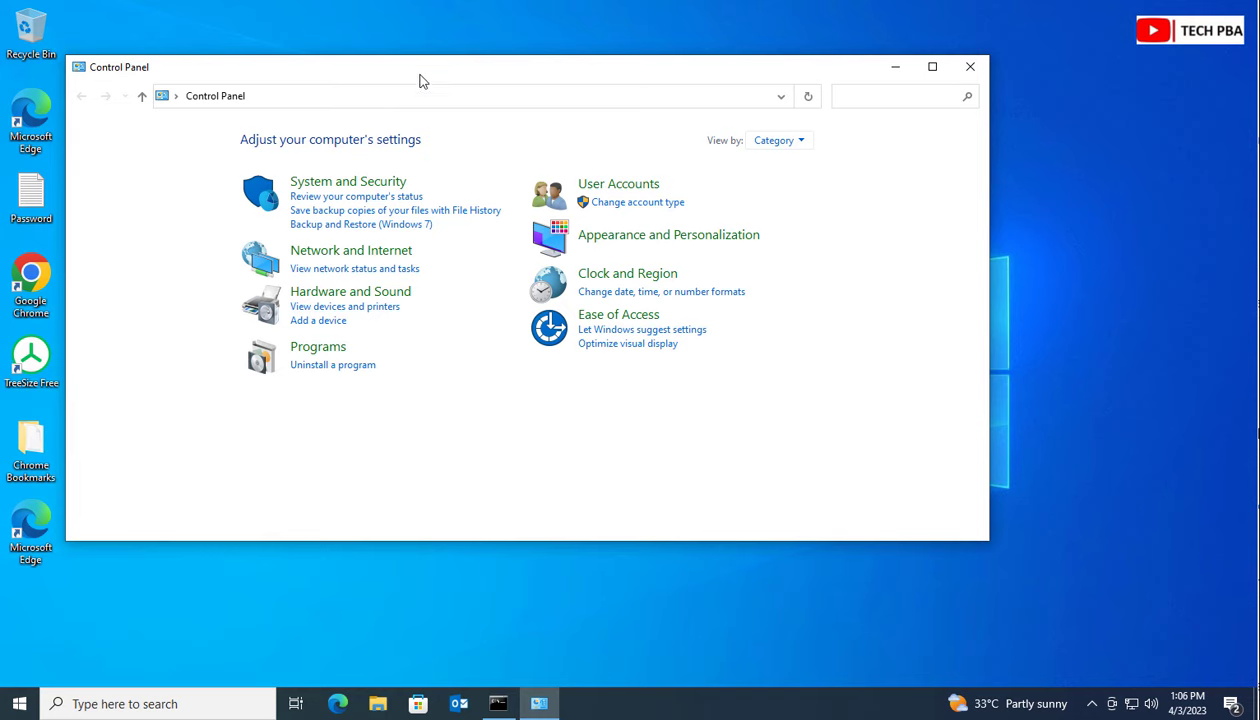
pyautogui.moveTo(436, 72); pyautogui.dragTo(533, 79)
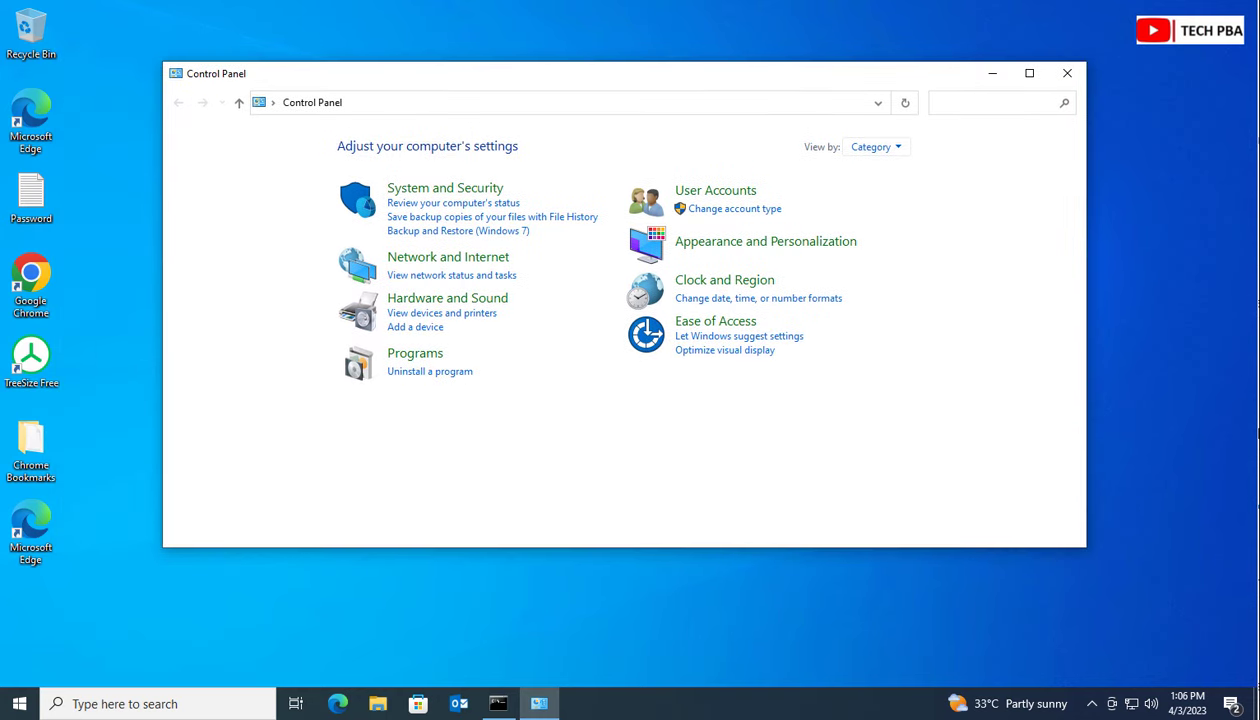
pyautogui.click(441, 314)
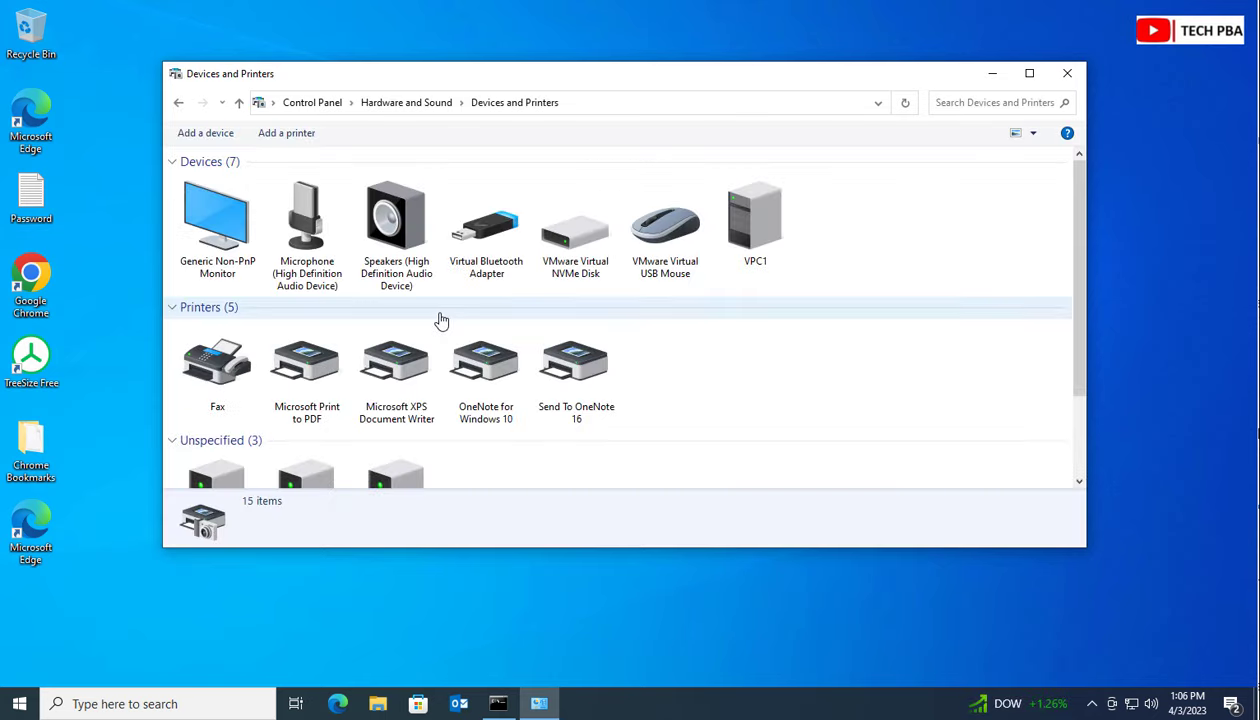
# Launch Add a printer, pick 'isn't listed', and select adding by IP address or hostname
pyautogui.click(283, 141)
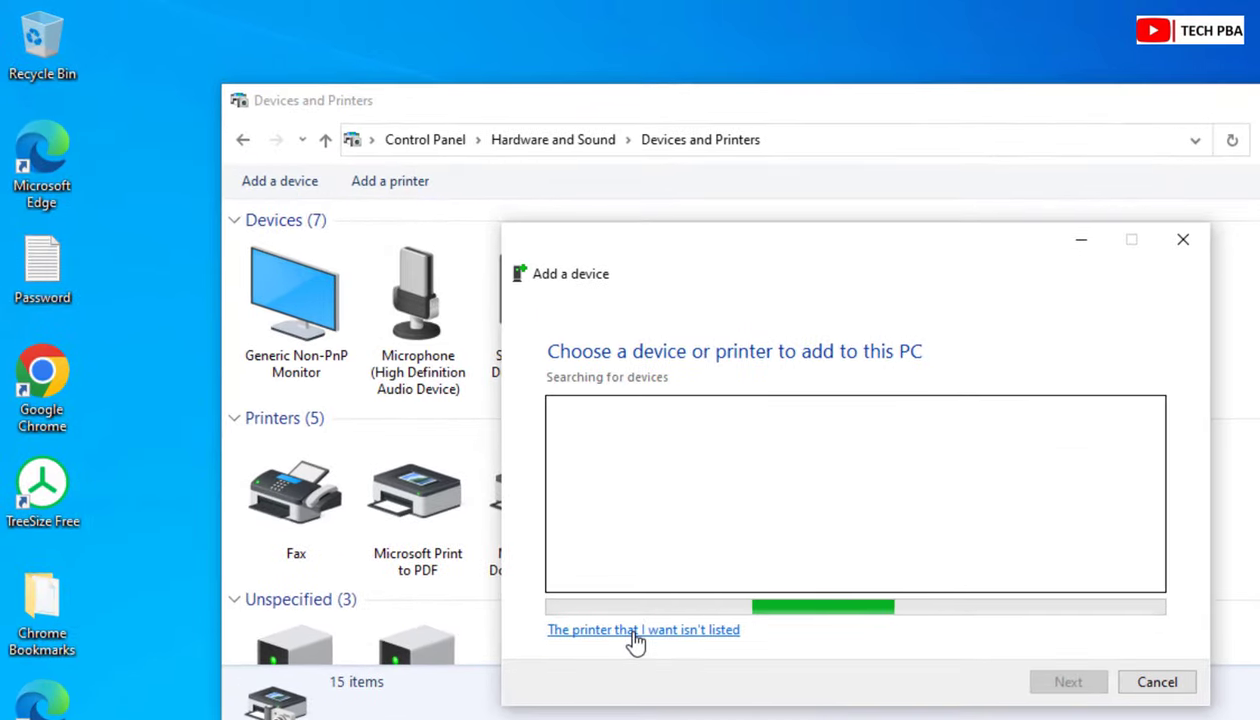
pyautogui.click(633, 631)
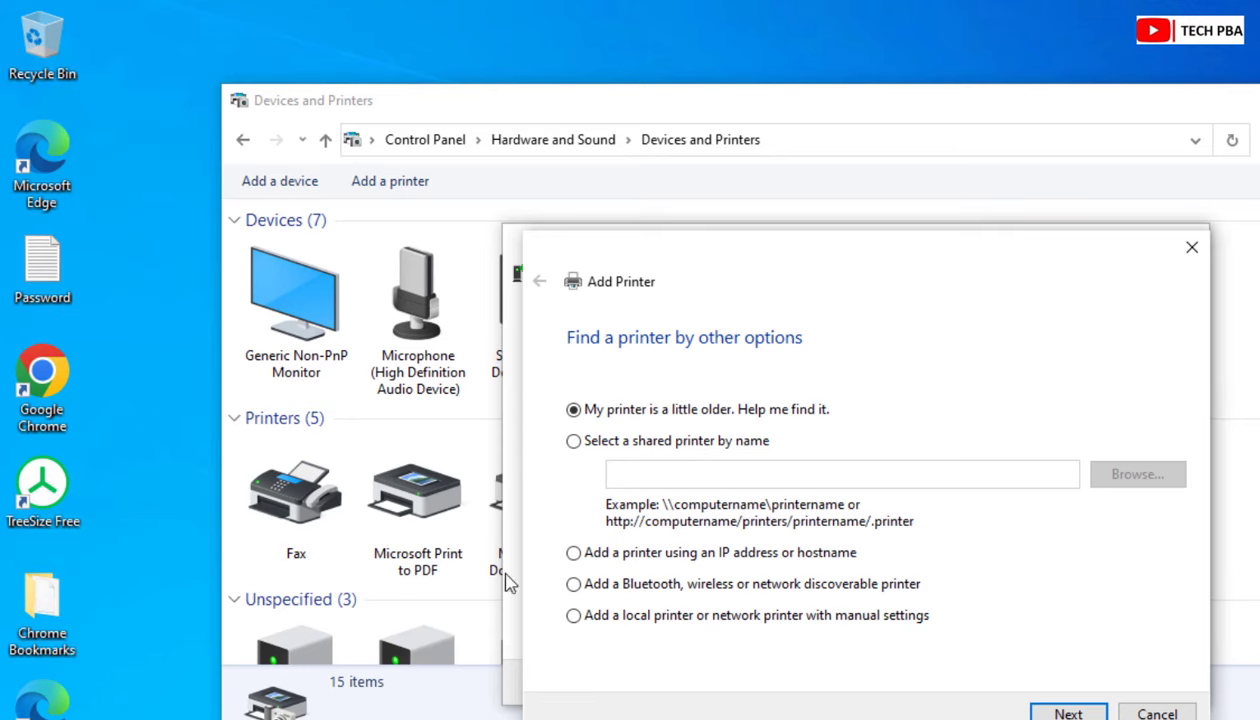
pyautogui.click(574, 554)
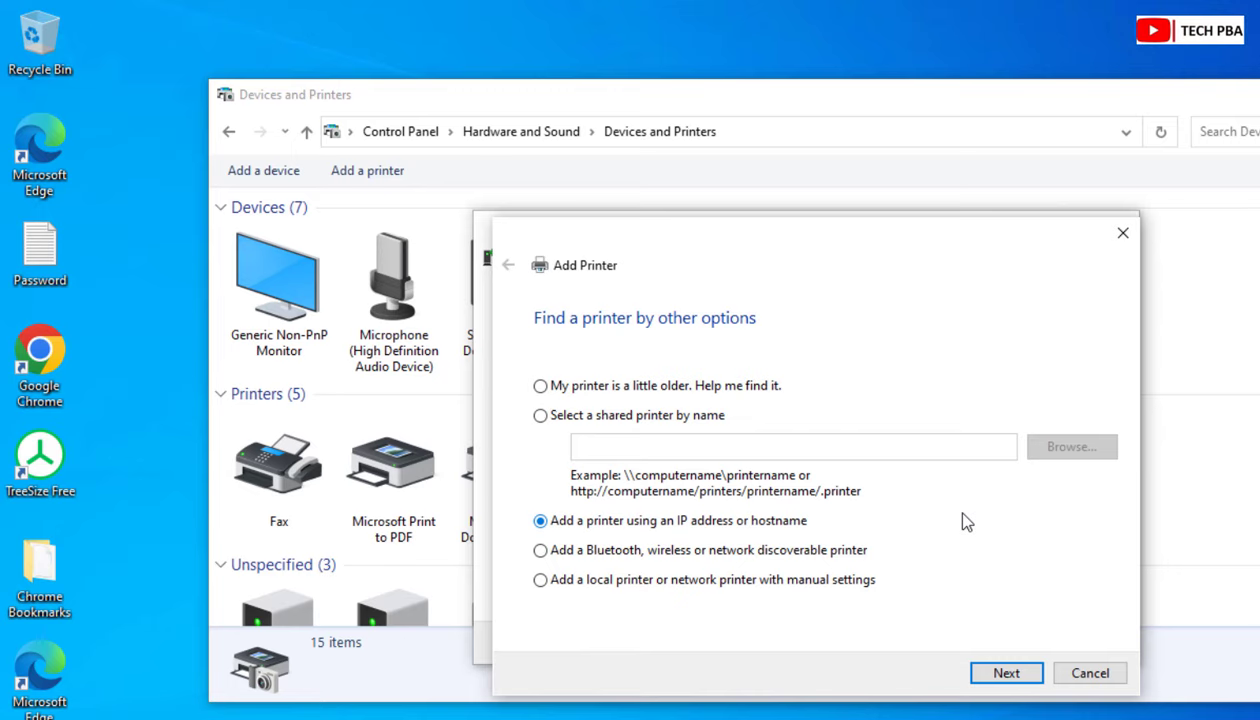
pyautogui.click(1013, 678)
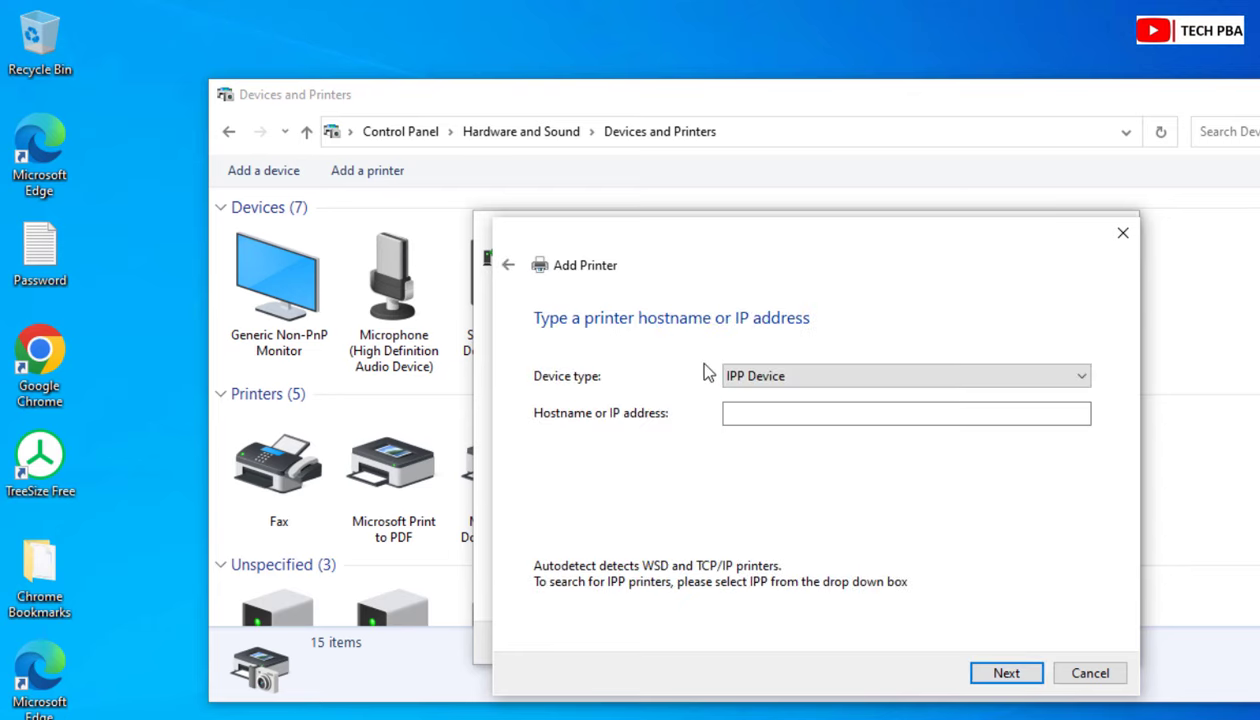
# Set Device type to Autodetect, enter address 192.168.0.247, and connect to the printer
pyautogui.click(1082, 380)
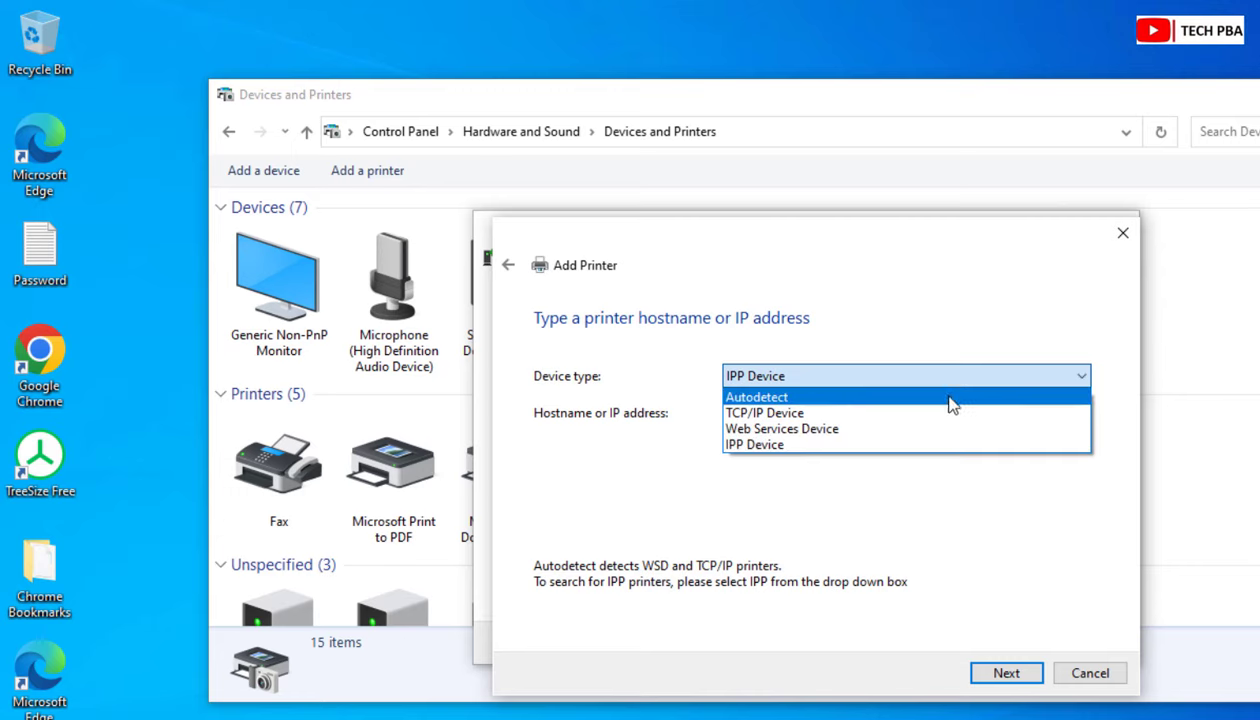
pyautogui.click(777, 398)
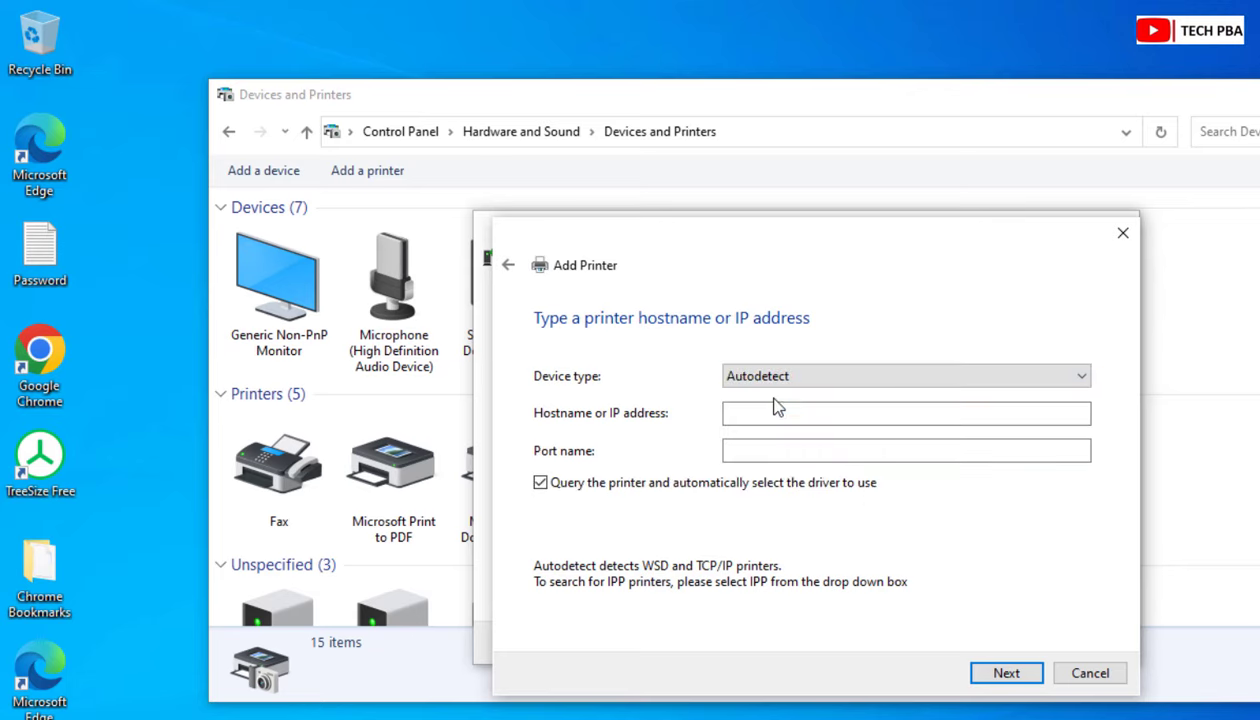
pyautogui.click(751, 416)
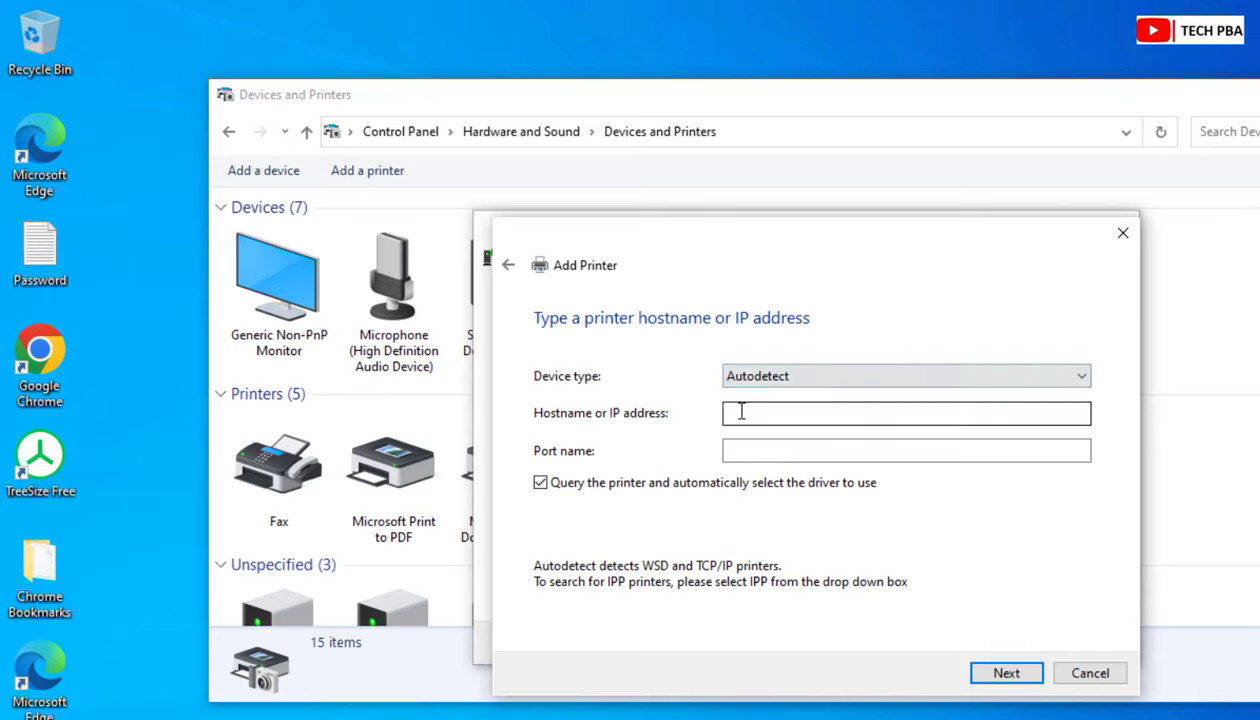
pyautogui.click(743, 414)
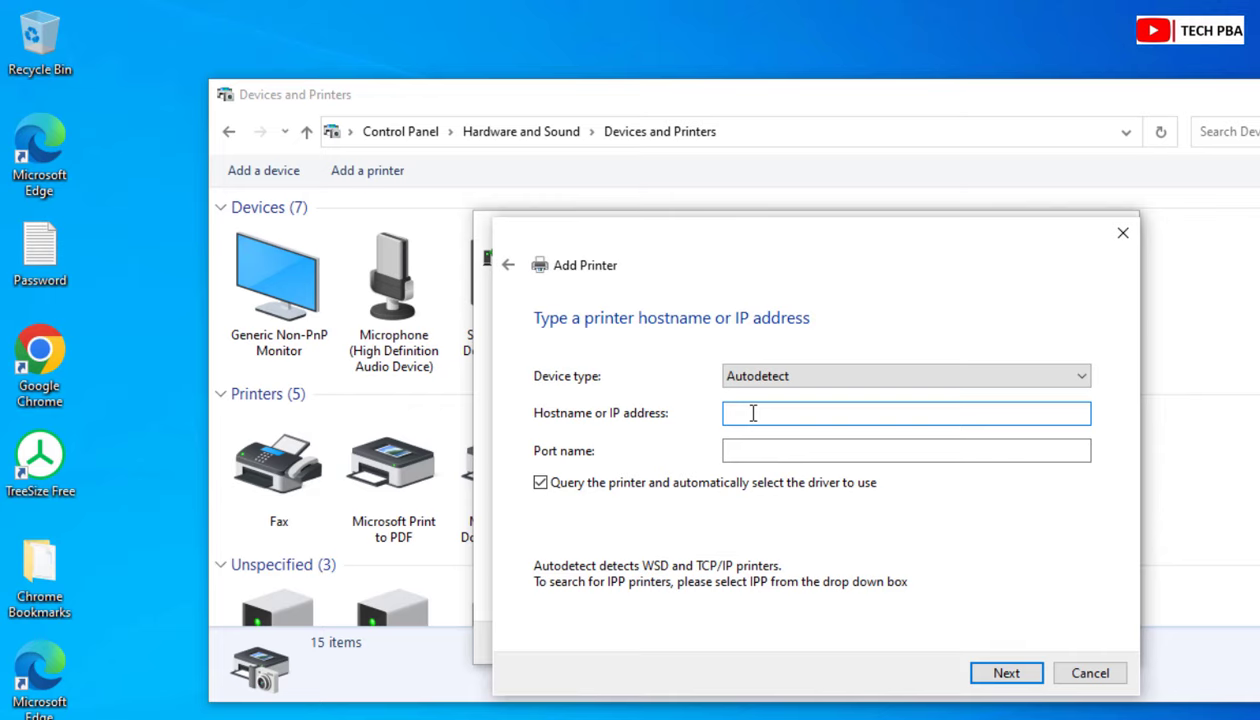
pyautogui.write('192.168.0.247')
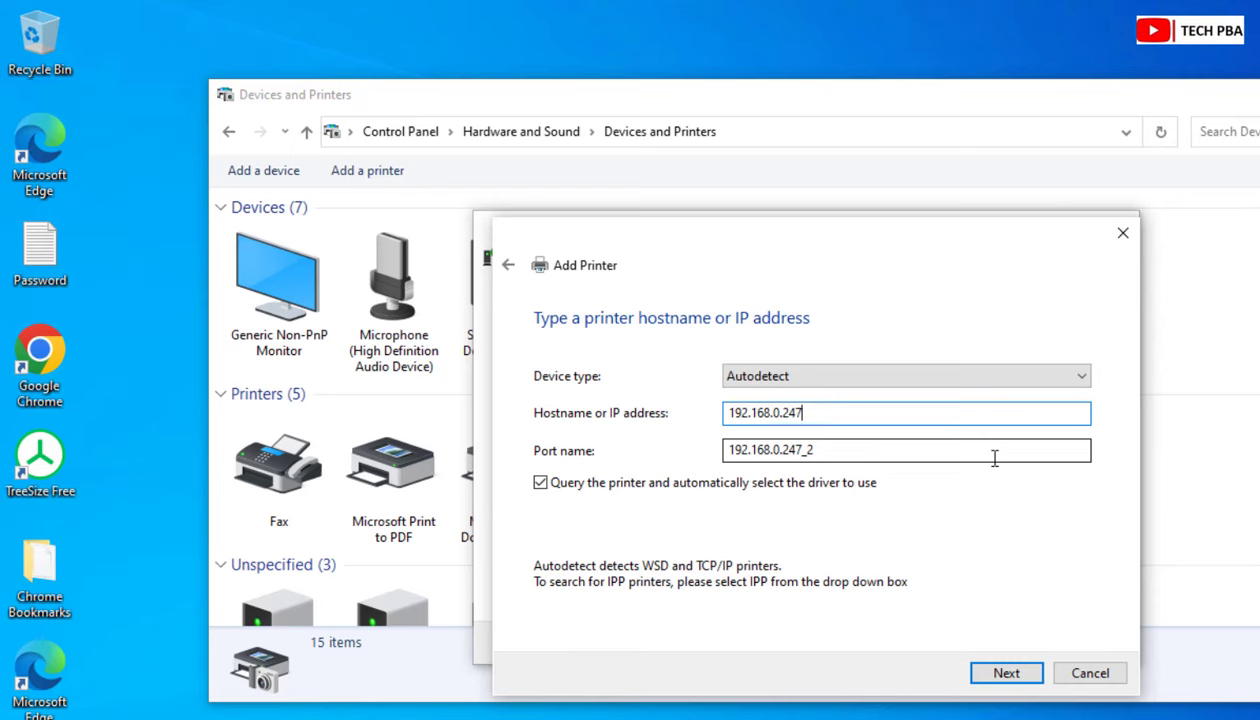
pyautogui.click(1006, 676)
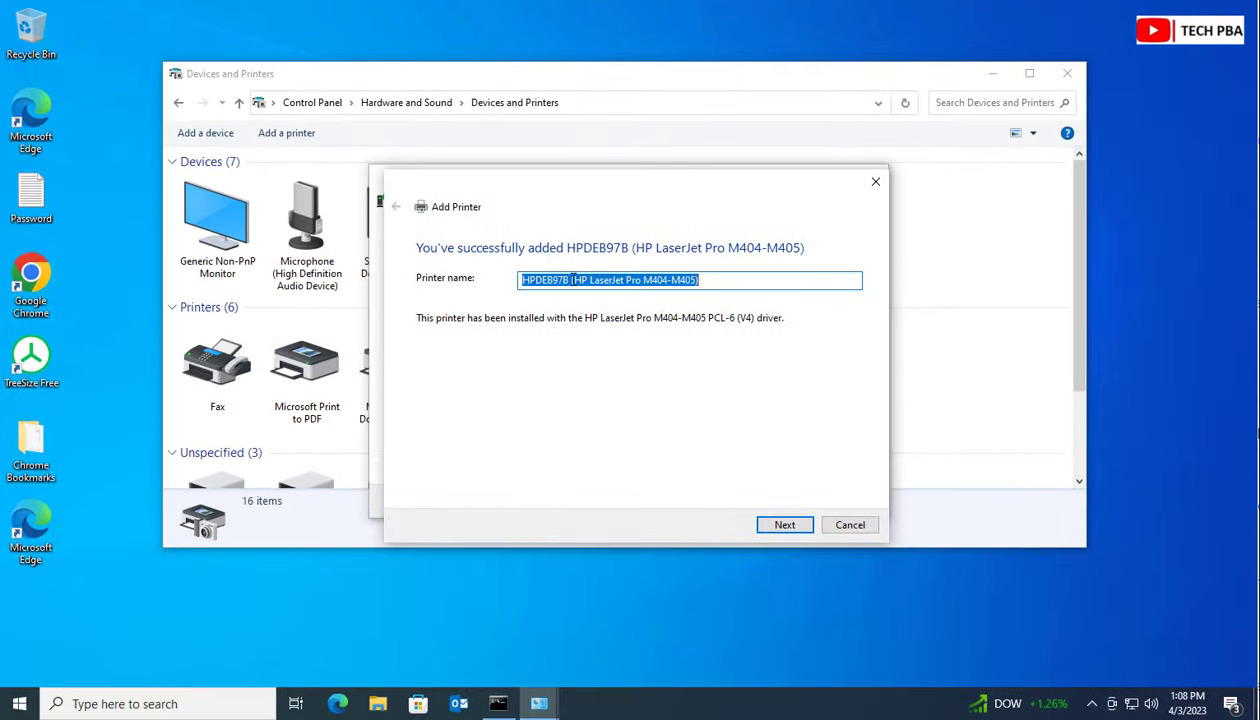
# Remove 'HPDEB97B (' and ')' so the printer is named HP LaserJet Pro M404-M405, then continue
pyautogui.click(574, 281)
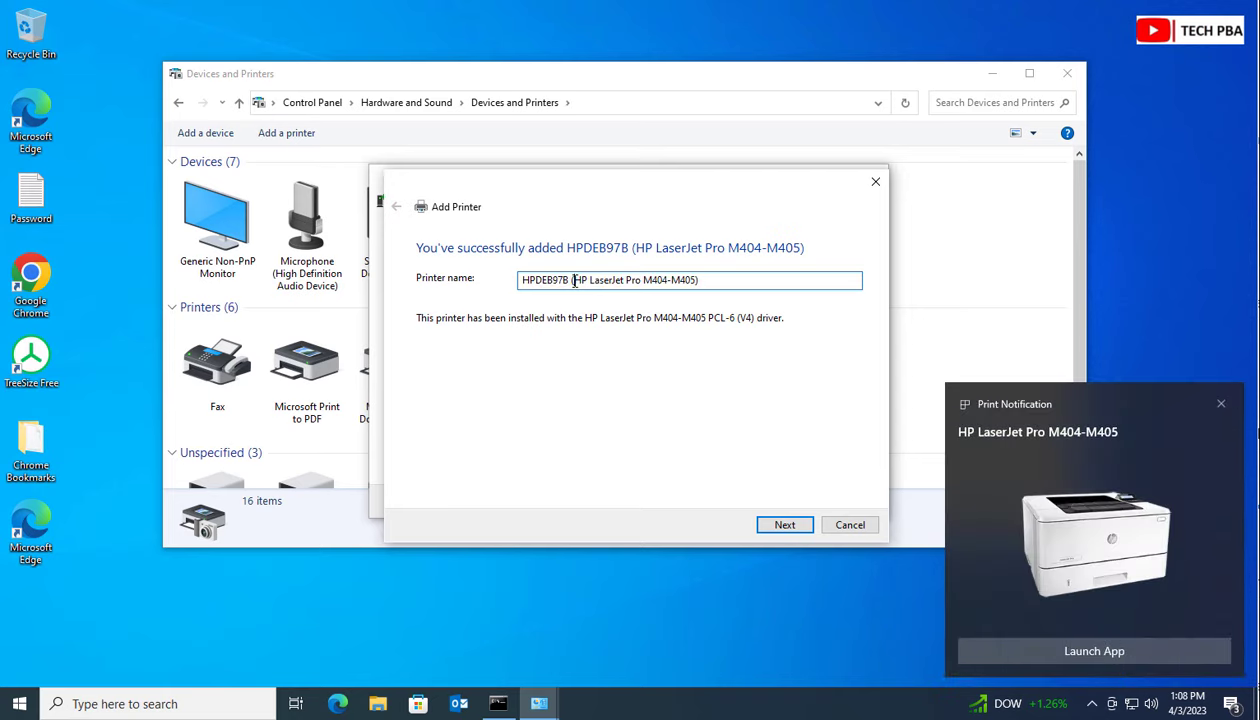
pyautogui.moveTo(574, 281); pyautogui.dragTo(455, 278)
pyautogui.press('BackSpace')
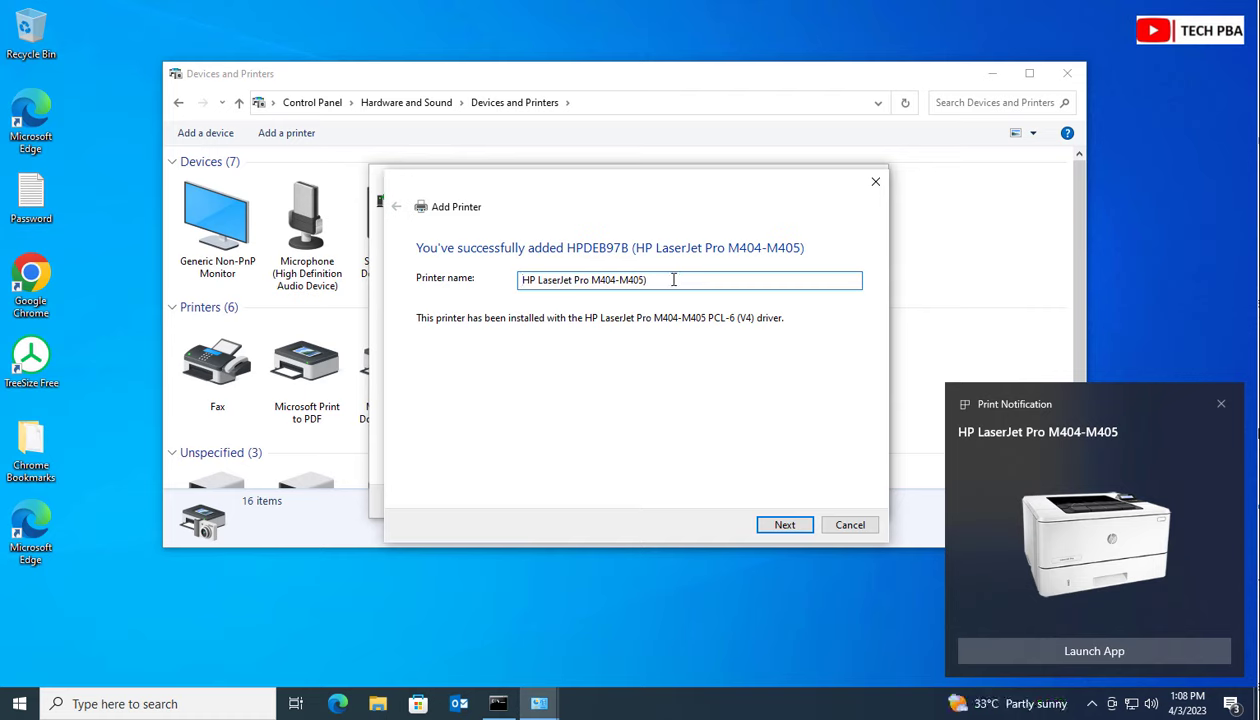
pyautogui.press('Delete')
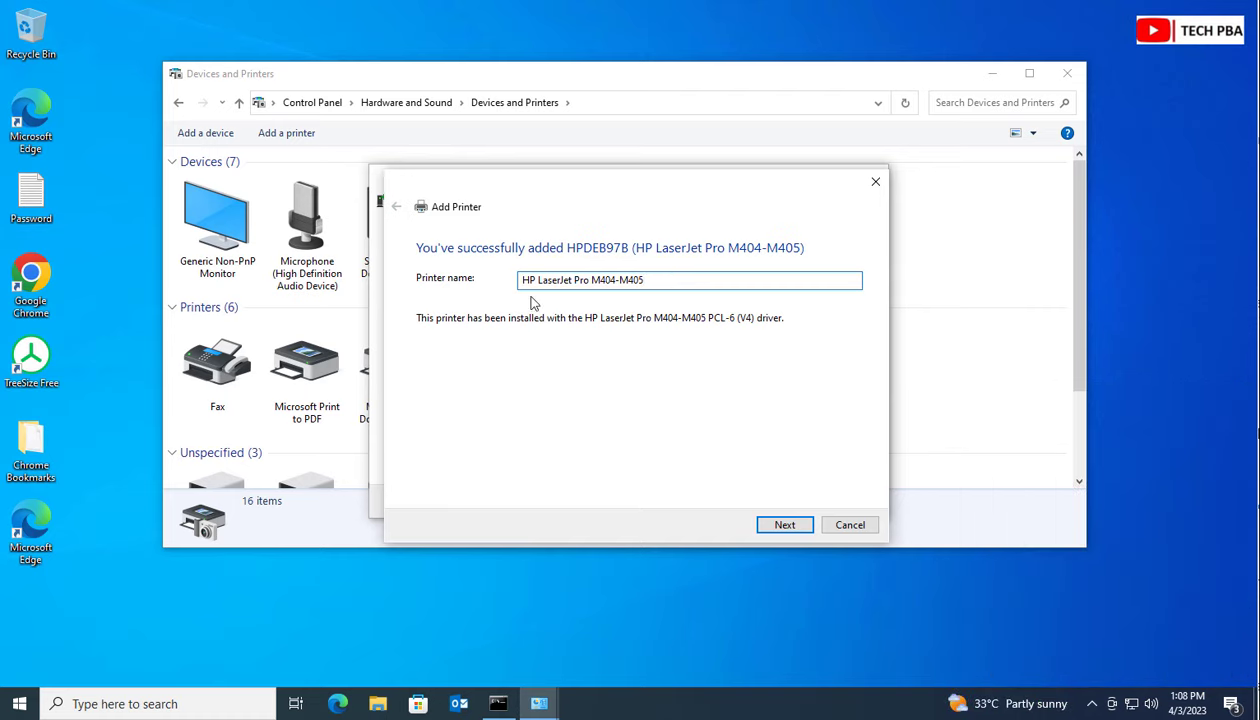
pyautogui.moveTo(520, 281); pyautogui.dragTo(575, 280)
pyautogui.click(689, 278)
pyautogui.hotkey('ctrl', 'a')
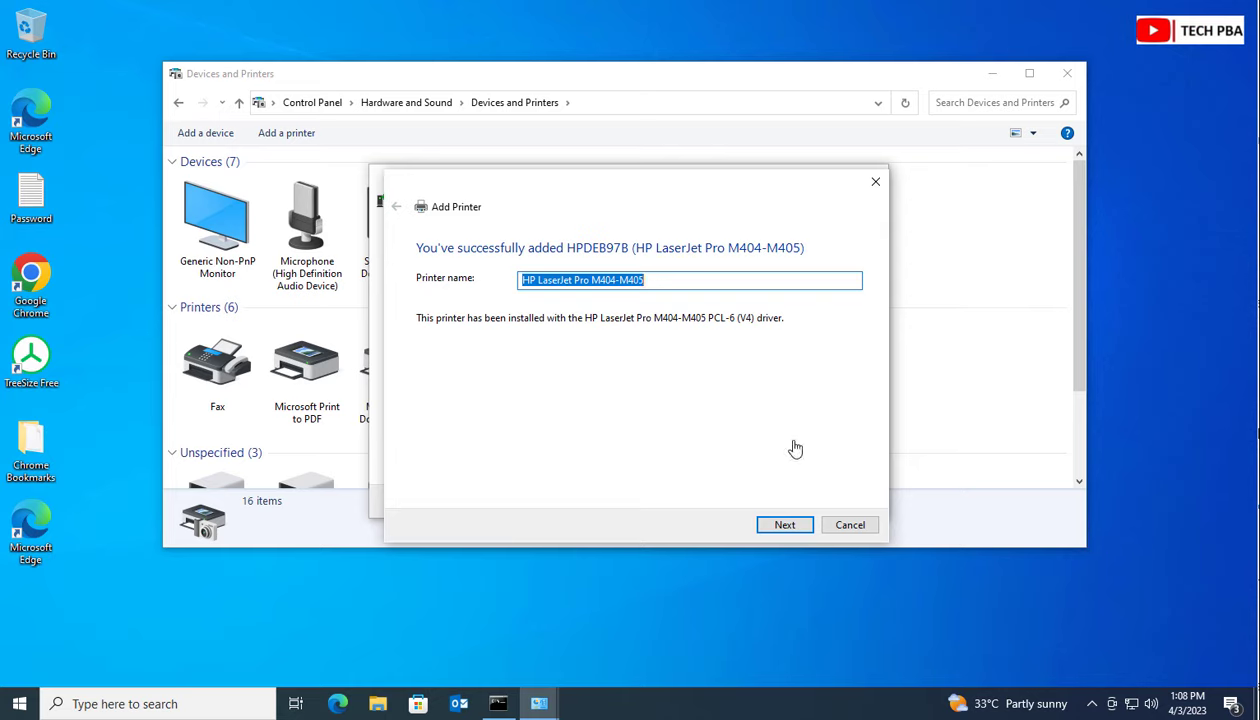
pyautogui.click(786, 525)
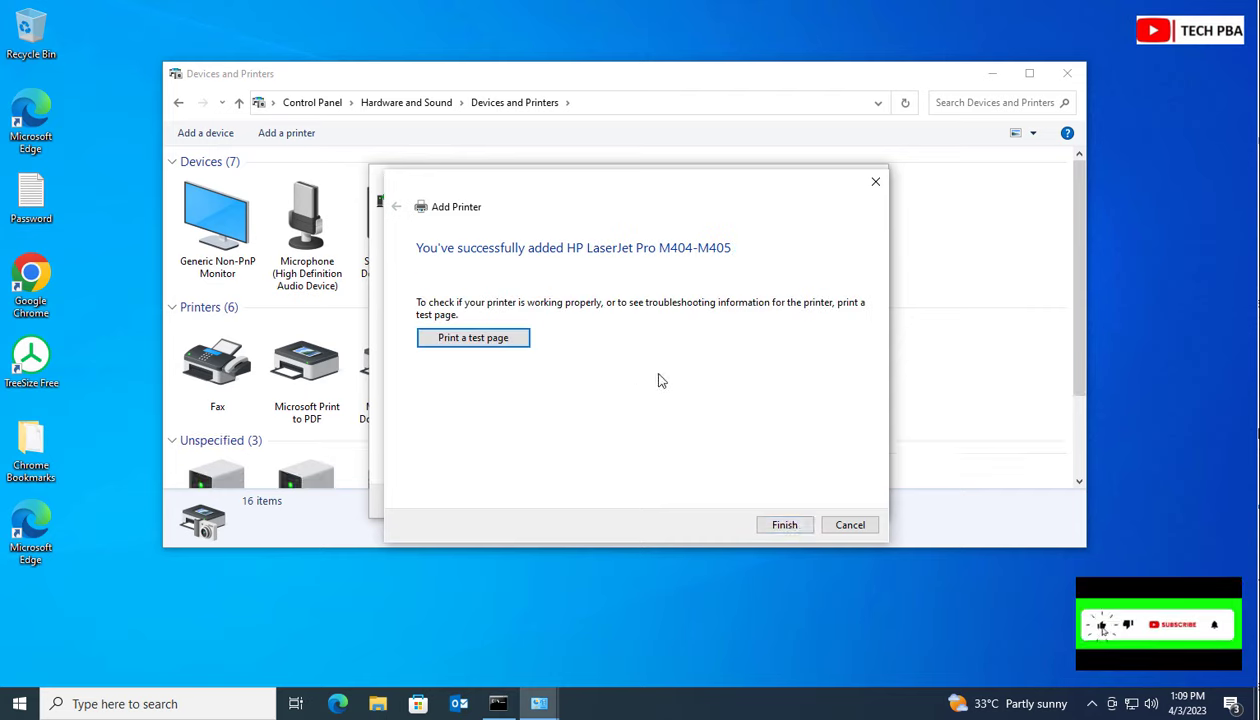
# Finish the wizard and select HP LaserJet Pro M404-M405 under Printers
pyautogui.click(790, 533)
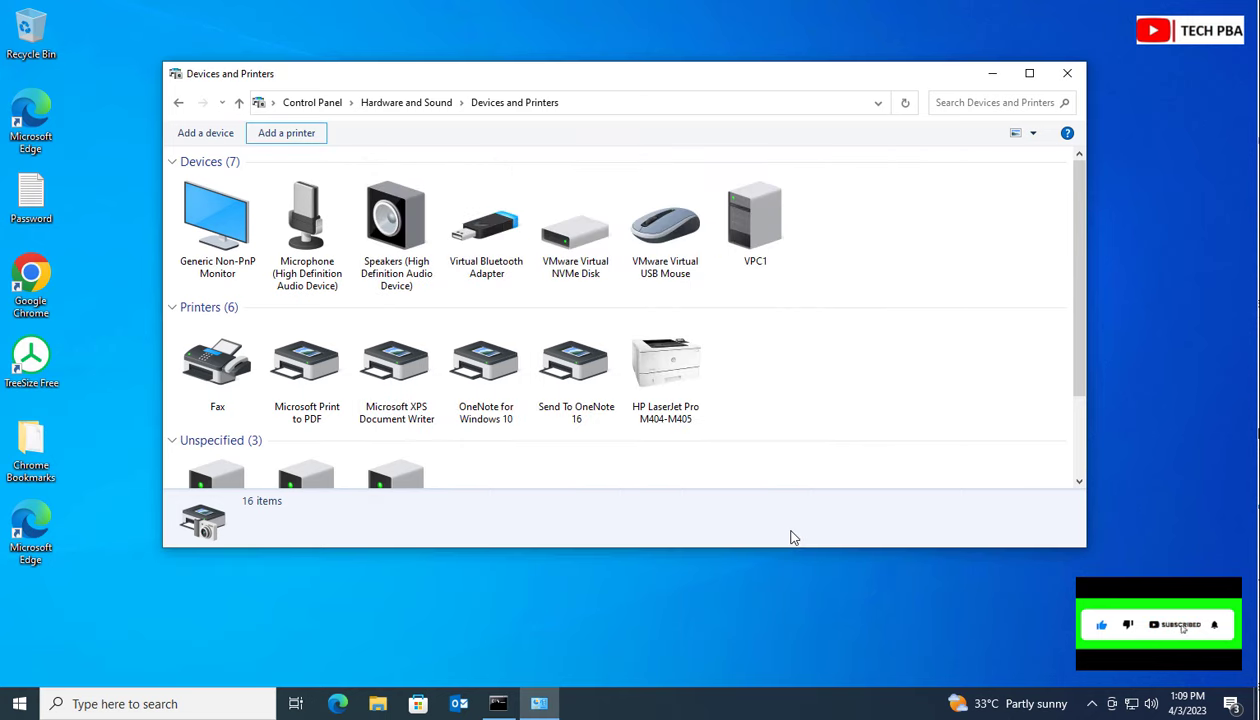
pyautogui.click(663, 376)
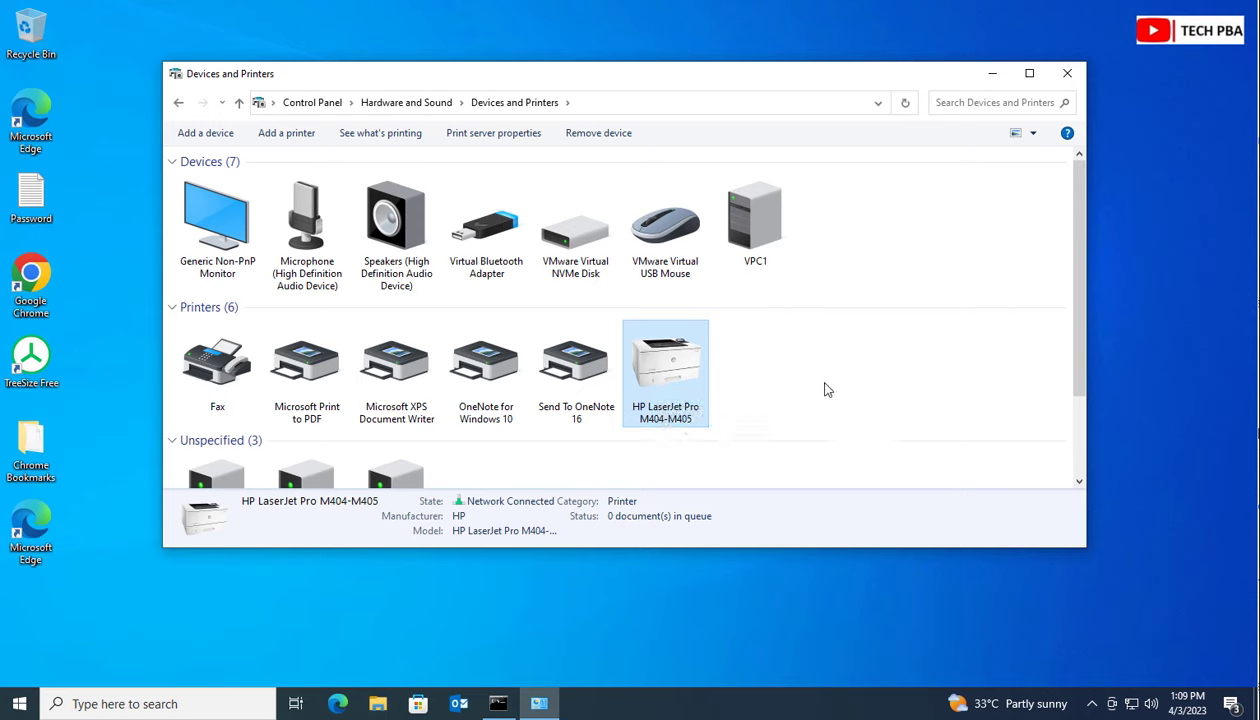
# Print a test page from the HP LaserJet Pro M404-M405 printer properties, then close them
pyautogui.rightClick(657, 381)
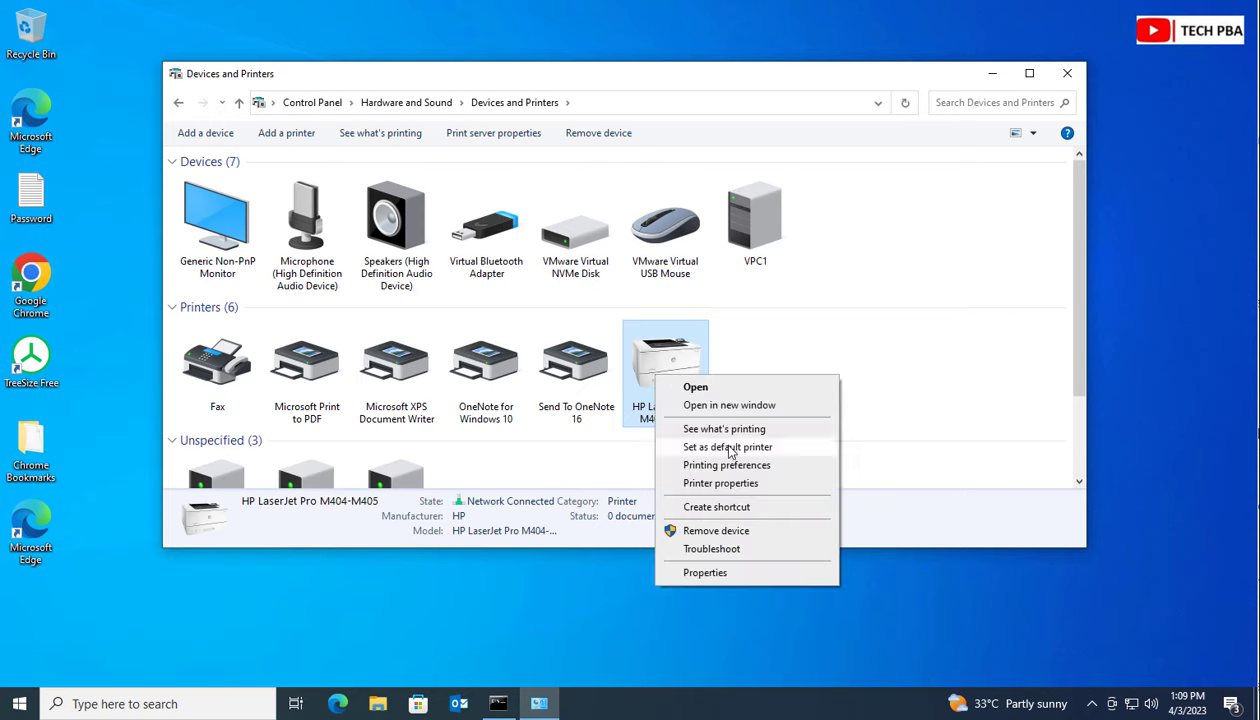
pyautogui.click(726, 484)
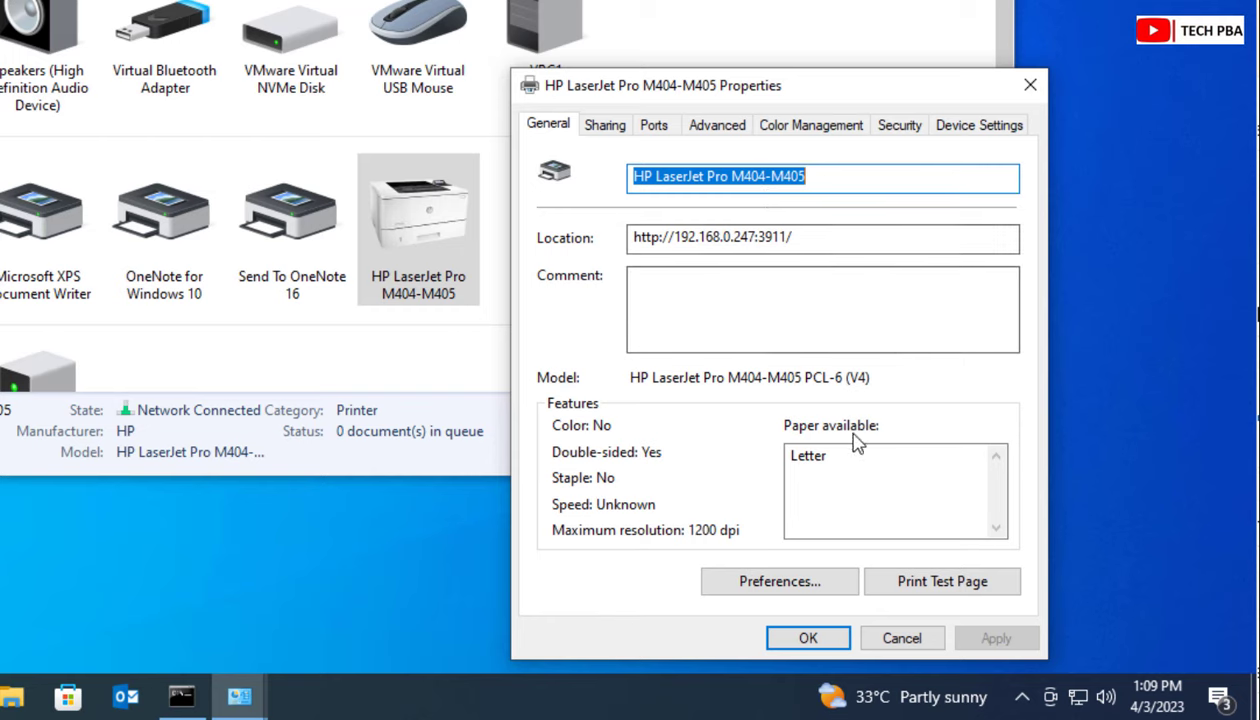
pyautogui.click(948, 588)
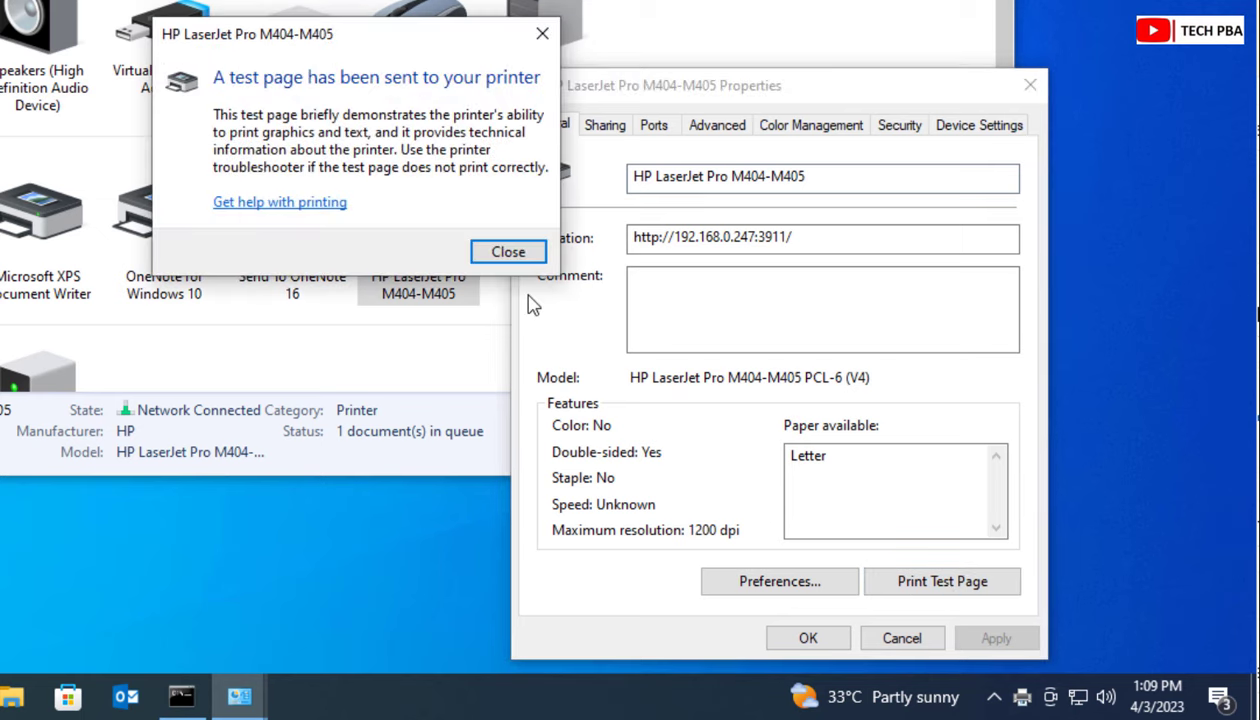
pyautogui.click(530, 257)
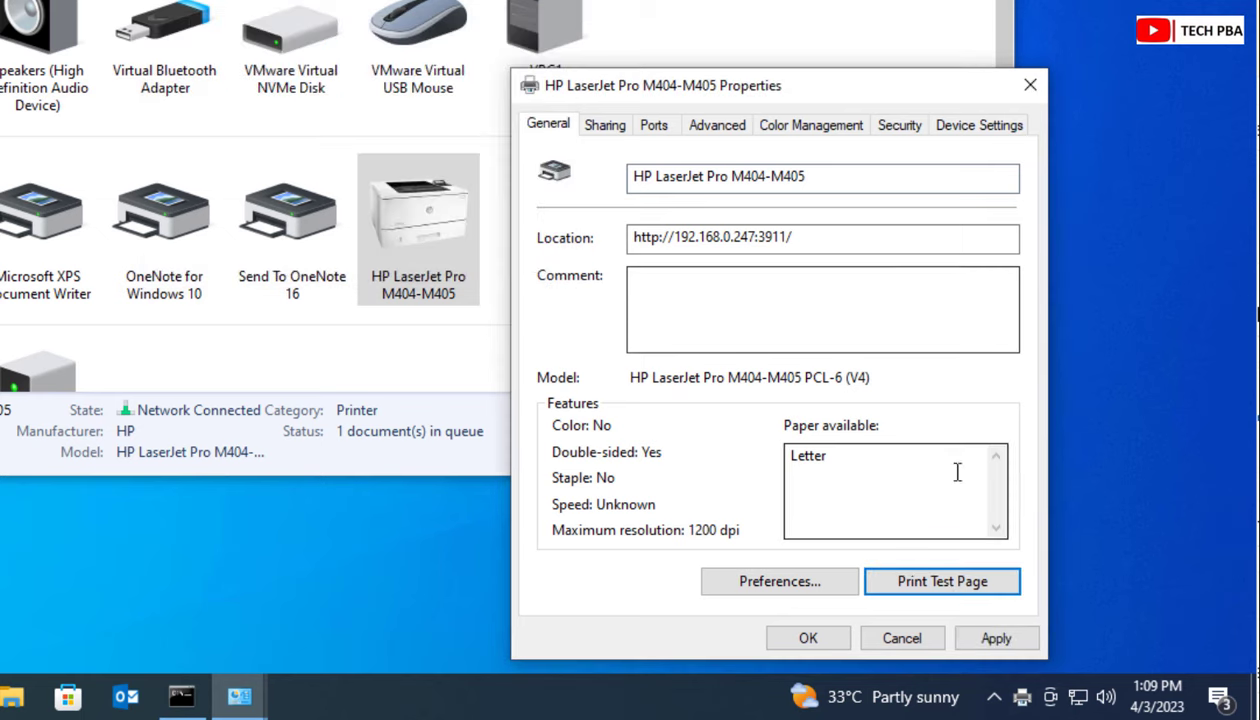
pyautogui.click(810, 638)
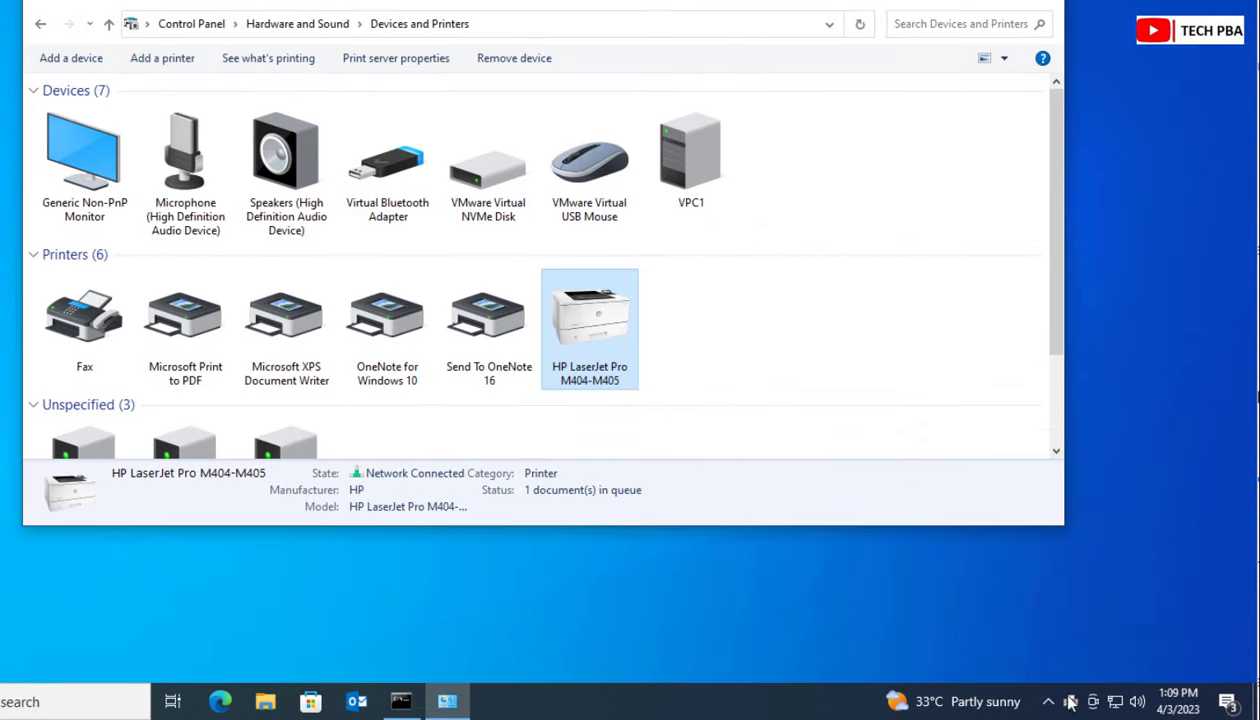
# Open the HP LaserJet Pro M404-M405 print queue, select the Test Page job, and widen the Status column
pyautogui.doubleClick(1069, 704)
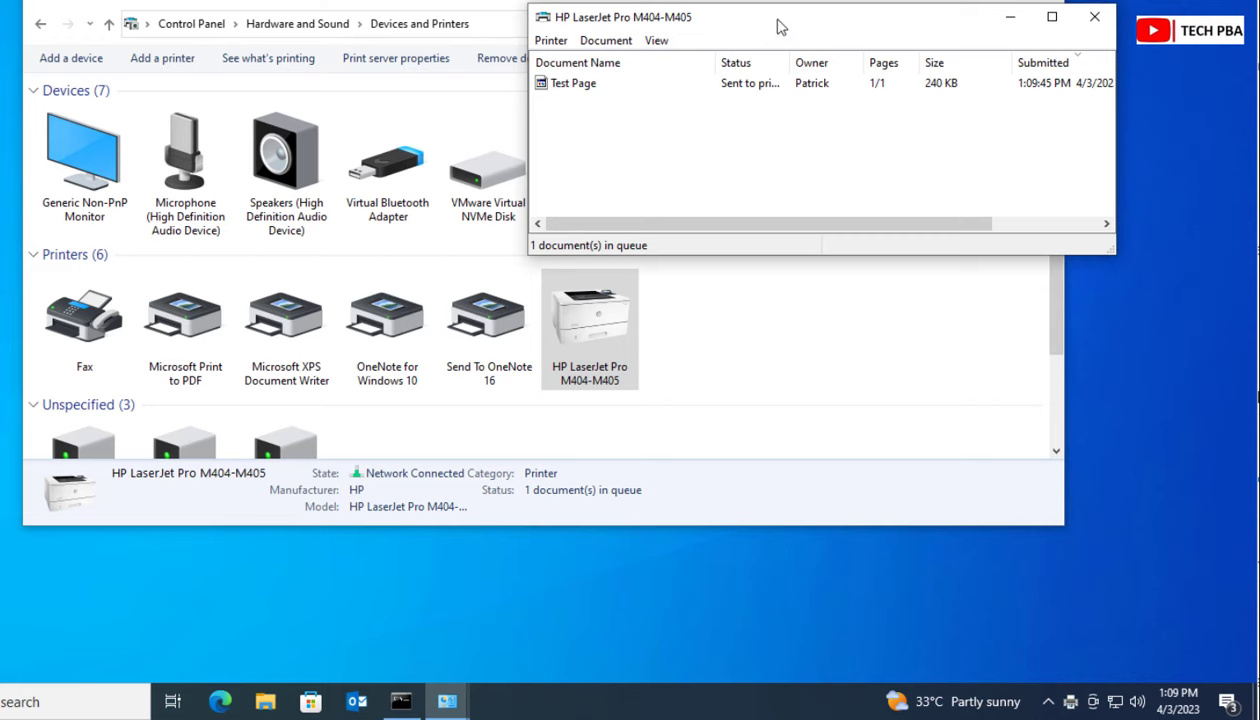
pyautogui.moveTo(780, 27); pyautogui.dragTo(811, 173)
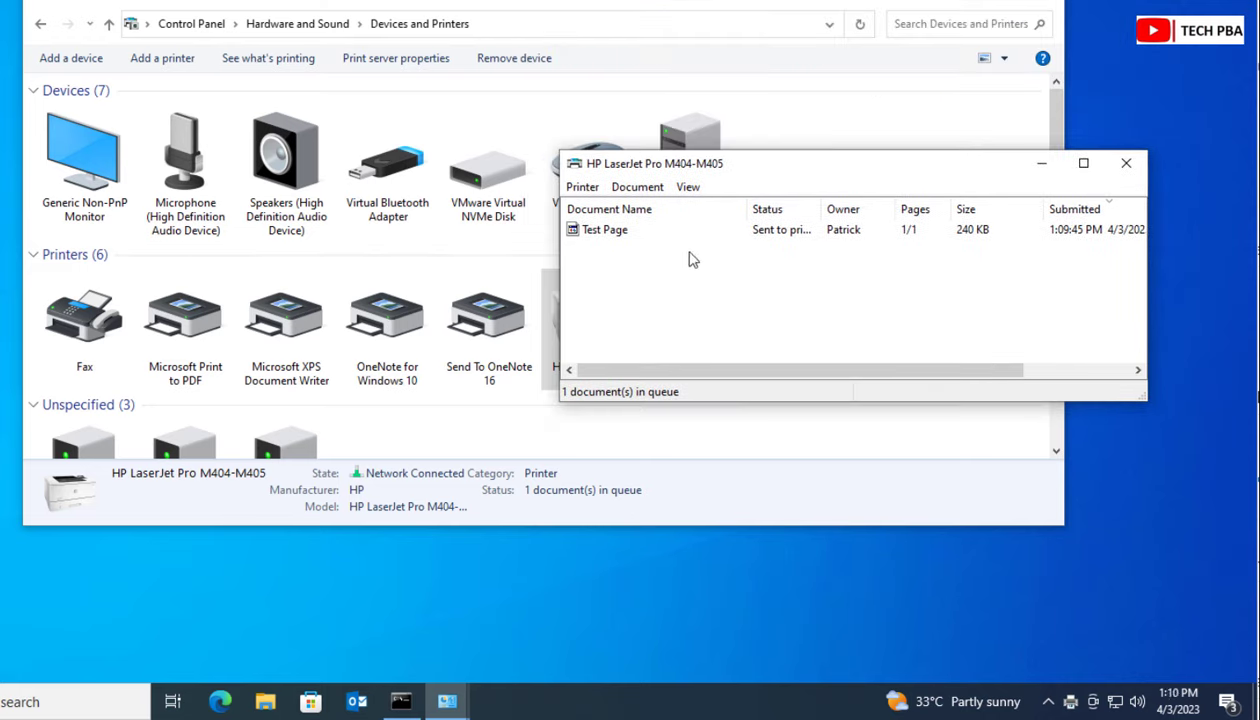
pyautogui.click(620, 240)
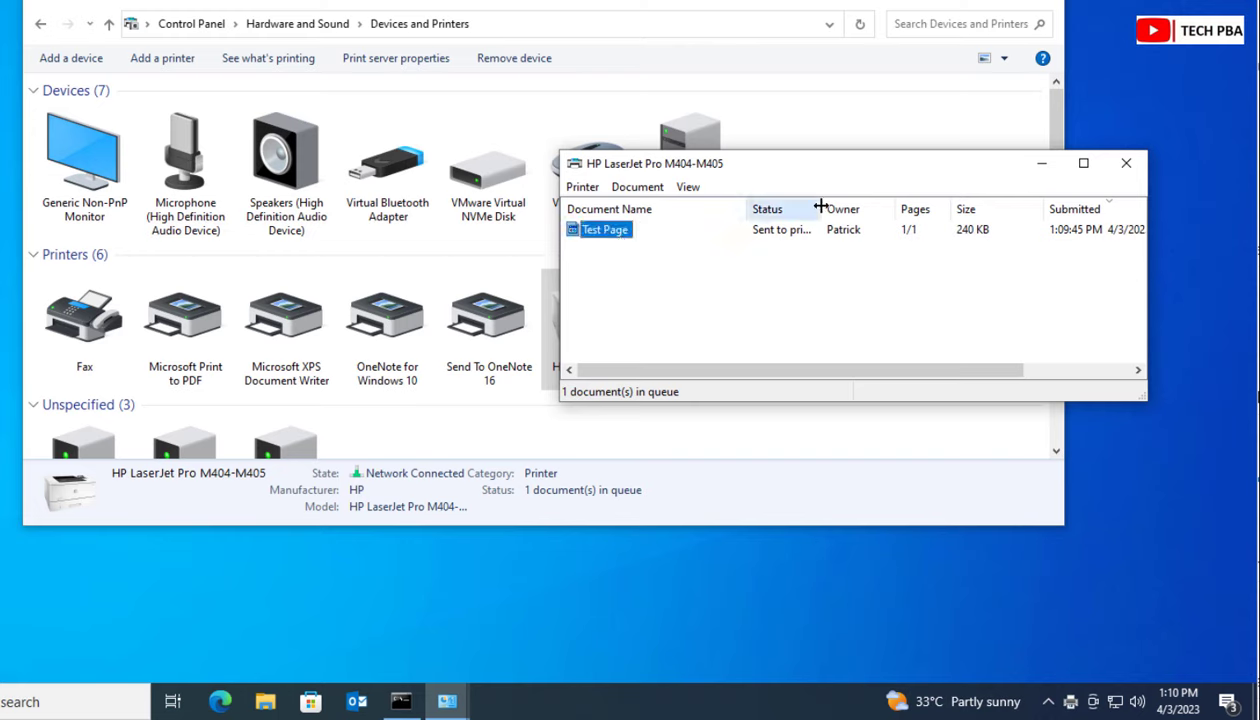
pyautogui.moveTo(822, 206); pyautogui.dragTo(834, 206)
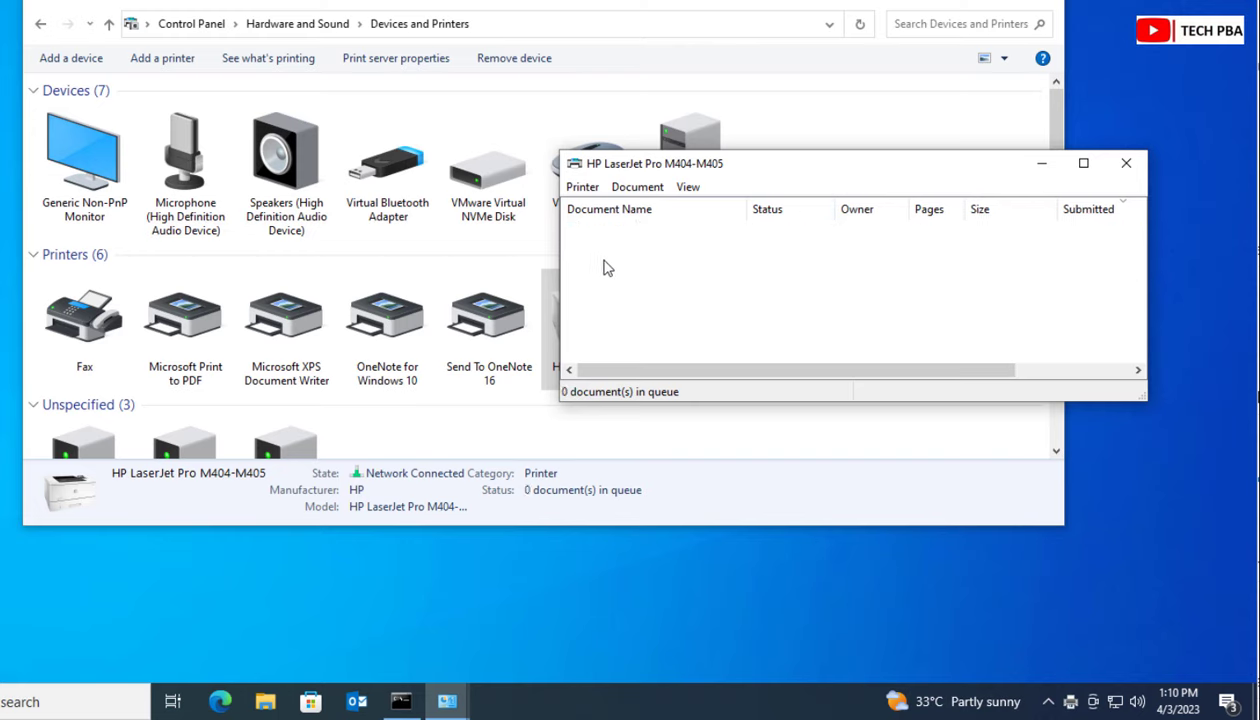